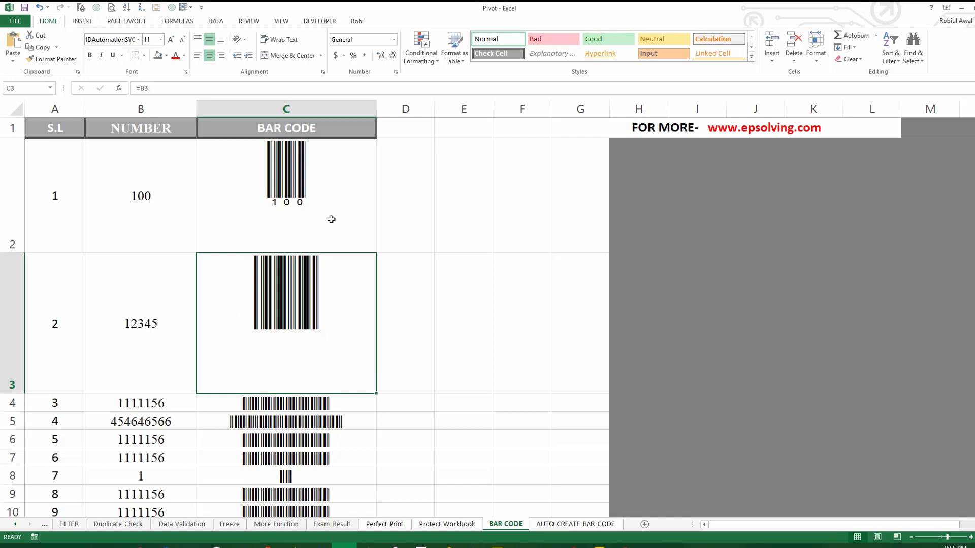
- Examine the numbers in column B and their barcodes in column C on the BAR CODE sheet
{"action": "left_click_drag", "start_coordinate": [133, 178], "coordinate": [480, 289]}
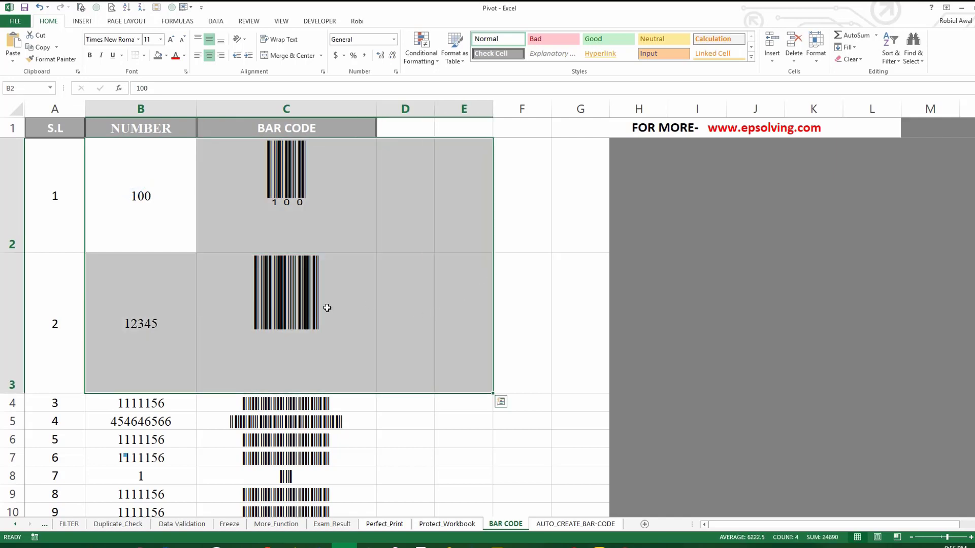
{"action": "left_click", "coordinate": [235, 170]}
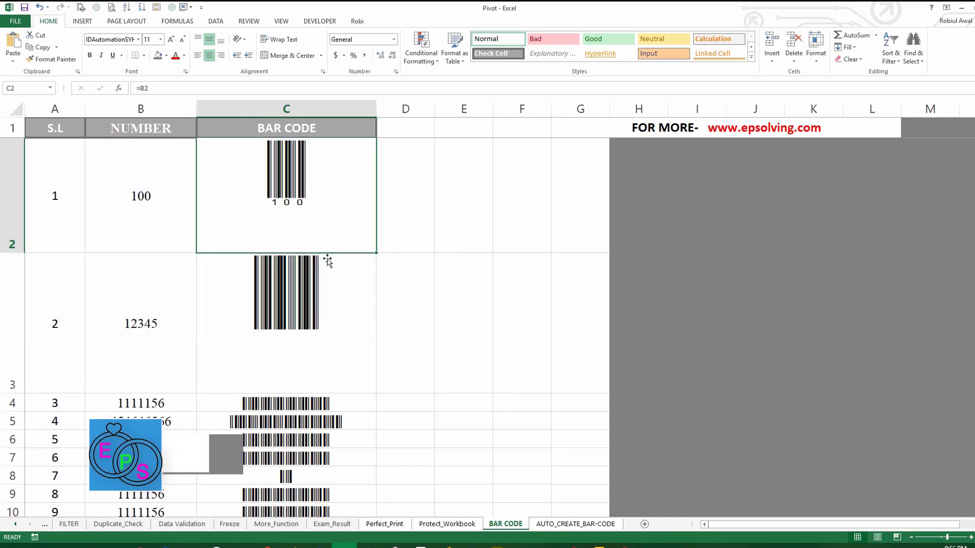
{"action": "left_click", "coordinate": [264, 300]}
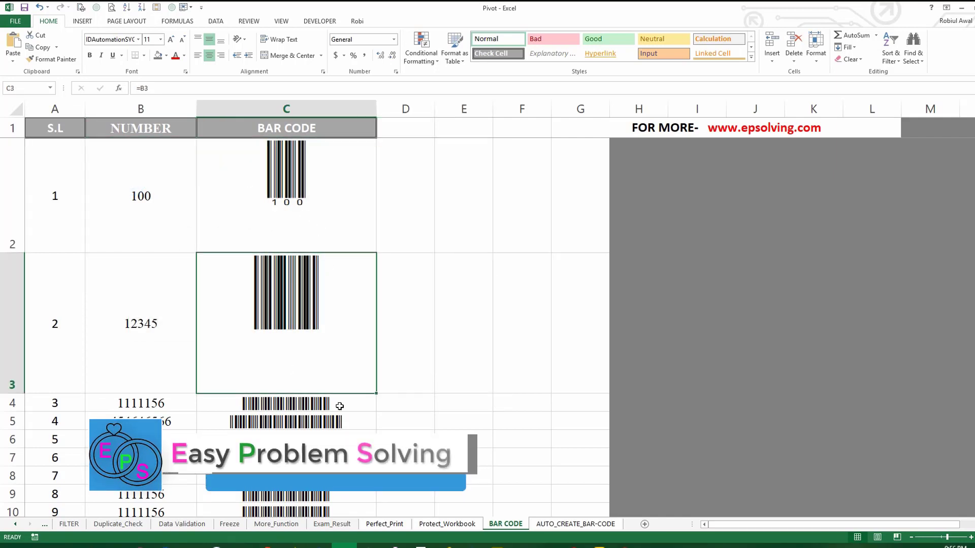
{"action": "scroll", "coordinate": [340, 406], "scroll_direction": "down", "scroll_amount": 2}
{"action": "scroll", "coordinate": [340, 406], "scroll_direction": "up", "scroll_amount": 2}
{"action": "left_click", "coordinate": [172, 204]}
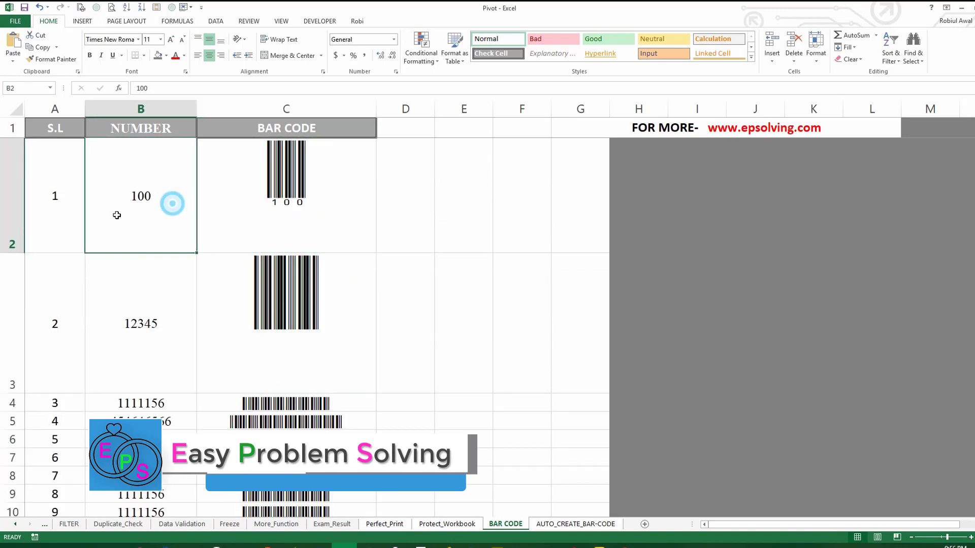
{"action": "left_click_drag", "start_coordinate": [92, 203], "coordinate": [518, 315]}
{"action": "scroll", "coordinate": [382, 420], "scroll_direction": "down", "scroll_amount": 1}
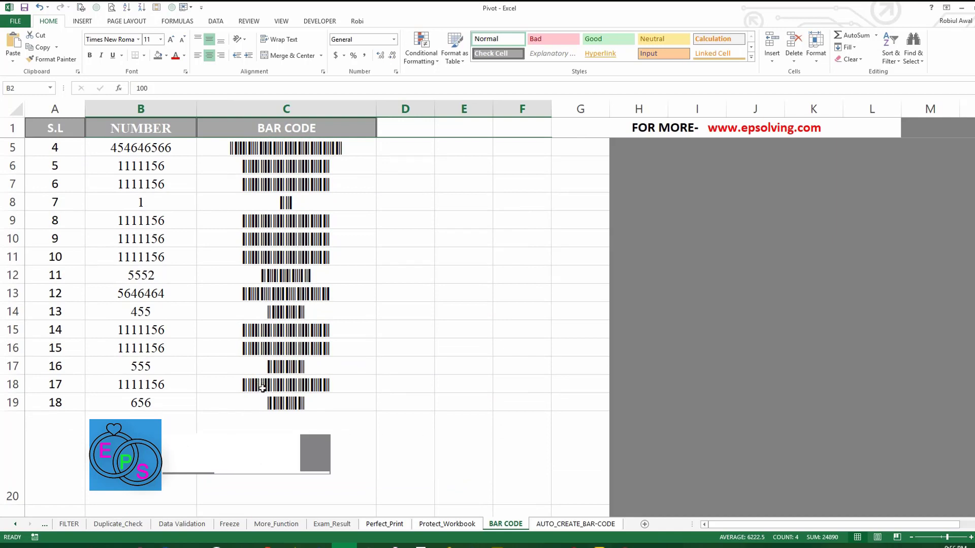
{"action": "scroll", "coordinate": [254, 391], "scroll_direction": "up", "scroll_amount": 1}
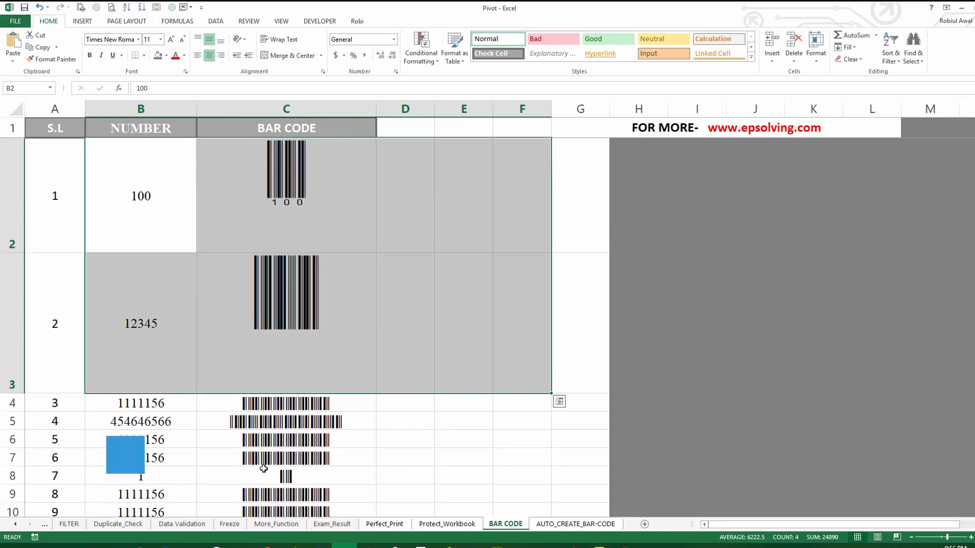
{"action": "left_click", "coordinate": [304, 333]}
{"action": "left_click", "coordinate": [153, 281]}
{"action": "left_click_drag", "start_coordinate": [116, 187], "coordinate": [485, 198]}
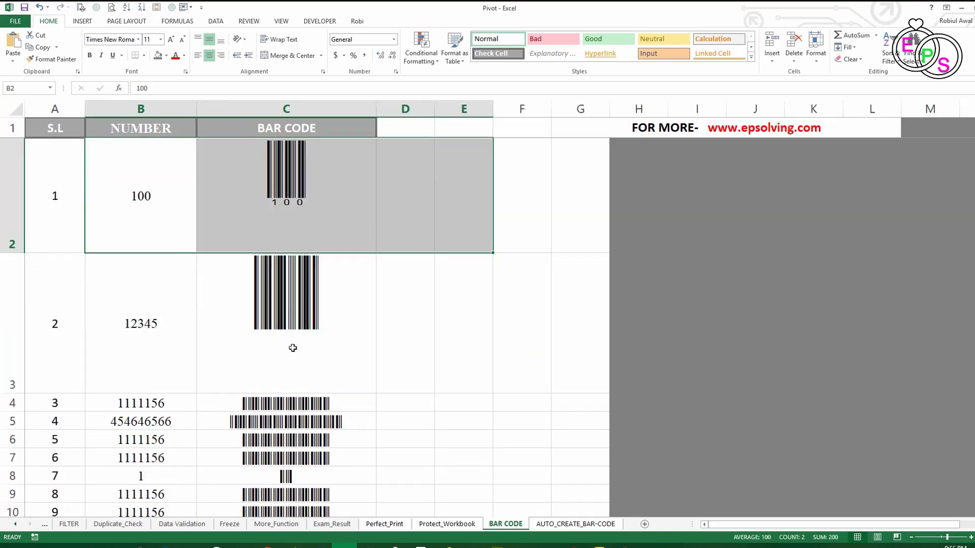
{"action": "left_click", "coordinate": [283, 354]}
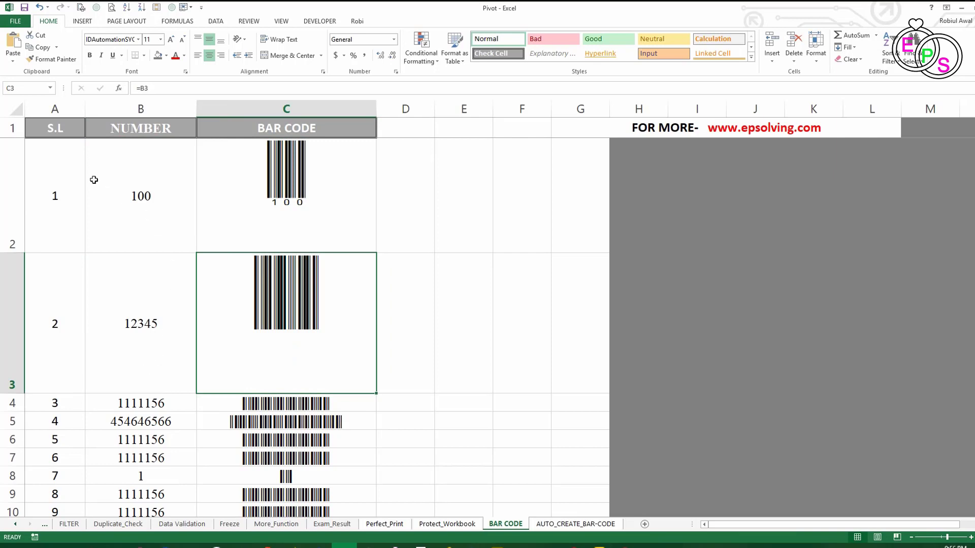
{"action": "left_click_drag", "start_coordinate": [64, 183], "coordinate": [474, 315]}
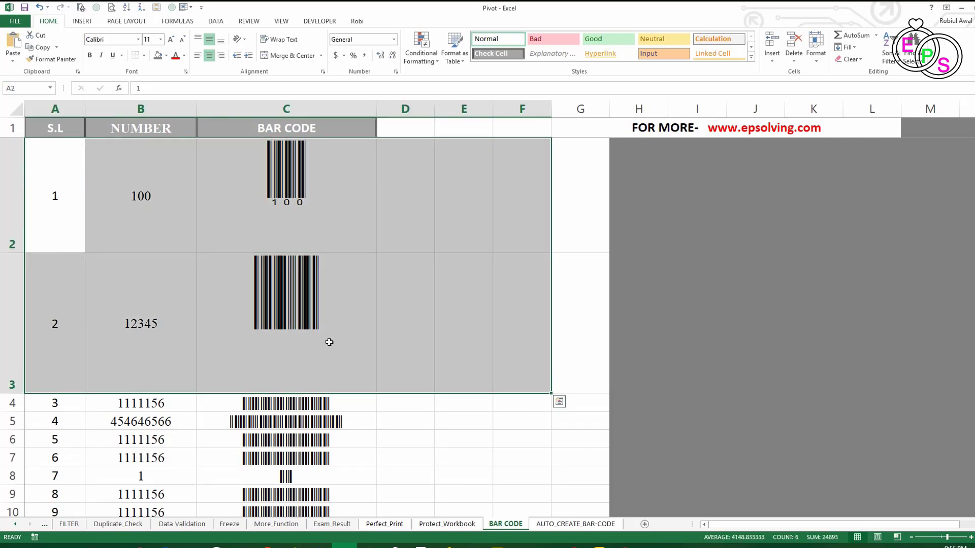
{"action": "left_click", "coordinate": [275, 419]}
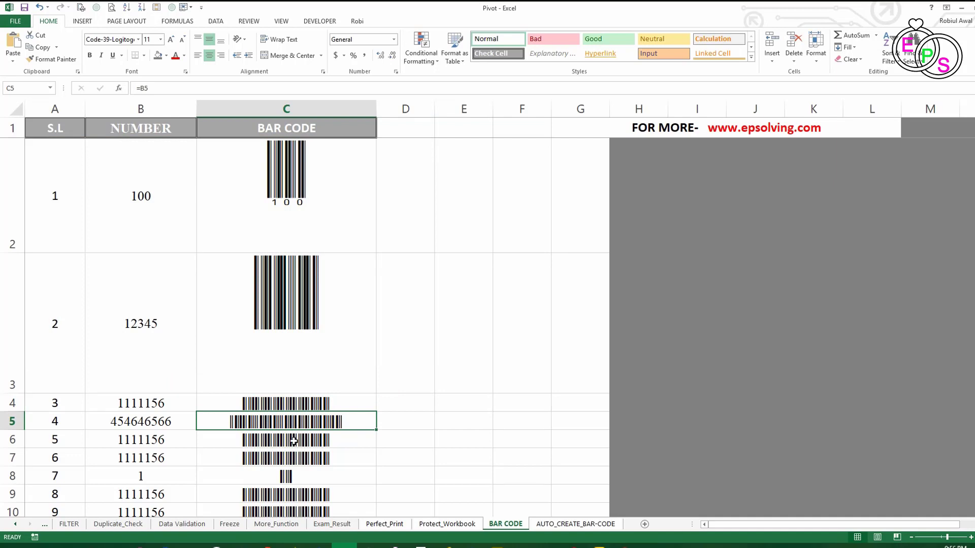
- Switch to the web browser and search the epsolving.com site for BARCODE
{"action": "left_click", "coordinate": [267, 546]}
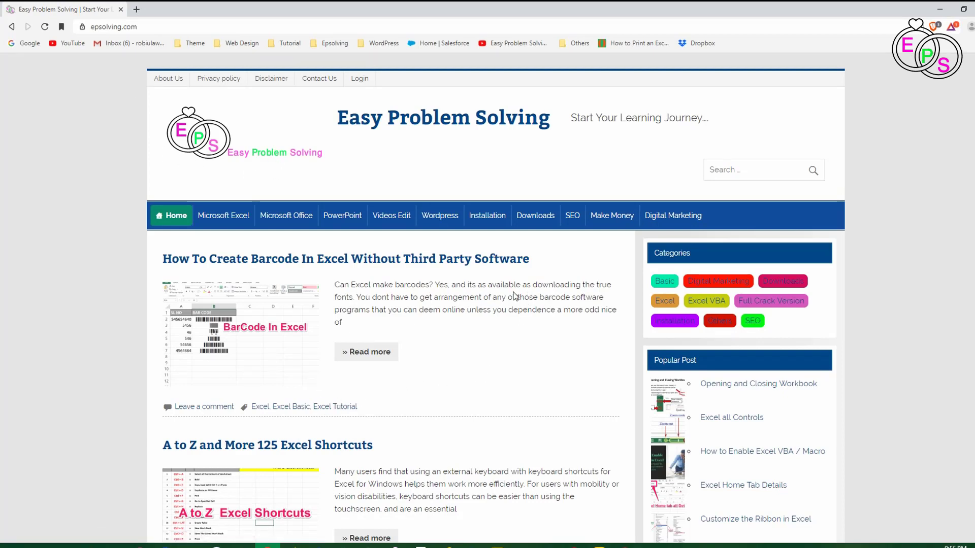
{"action": "left_click", "coordinate": [145, 28]}
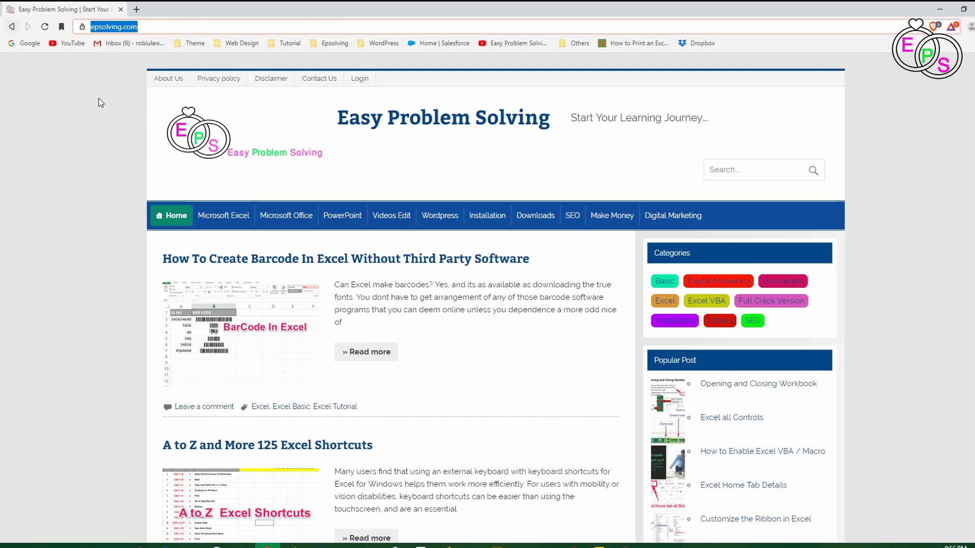
{"action": "left_click", "coordinate": [736, 169]}
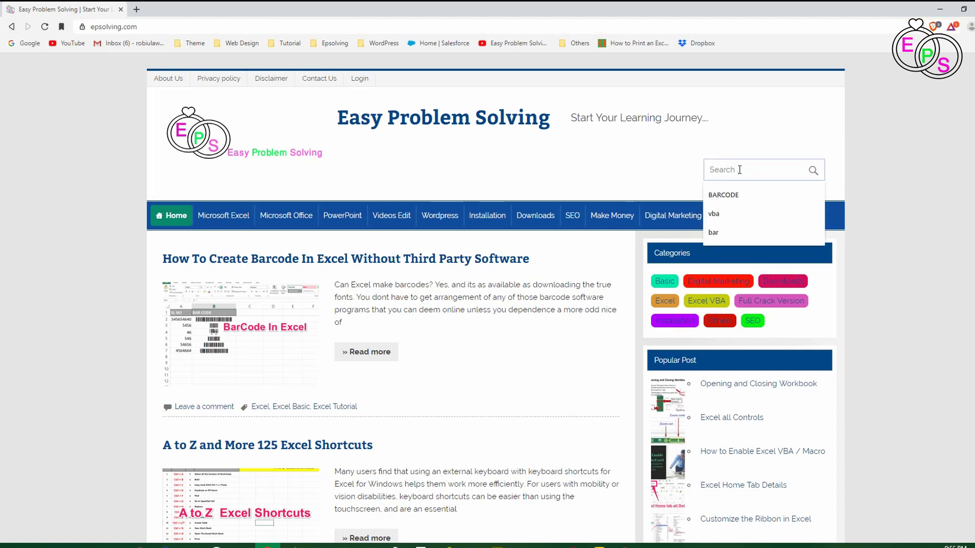
{"action": "left_click", "coordinate": [731, 193]}
{"action": "left_click", "coordinate": [814, 170]}
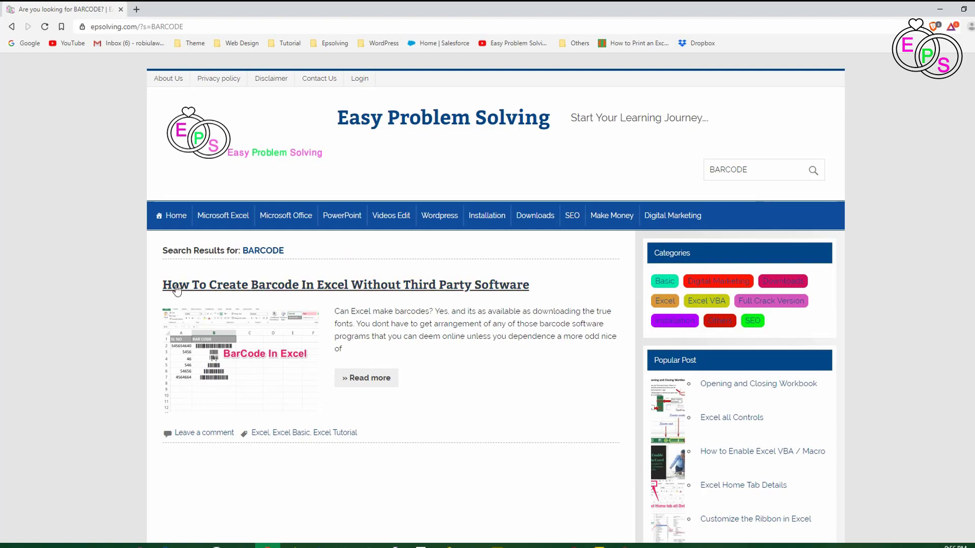
- Open the article "How To Create Barcode In Excel Without Third Party Software" and view its barcode font download details without starting the download
{"action": "left_click", "coordinate": [369, 380]}
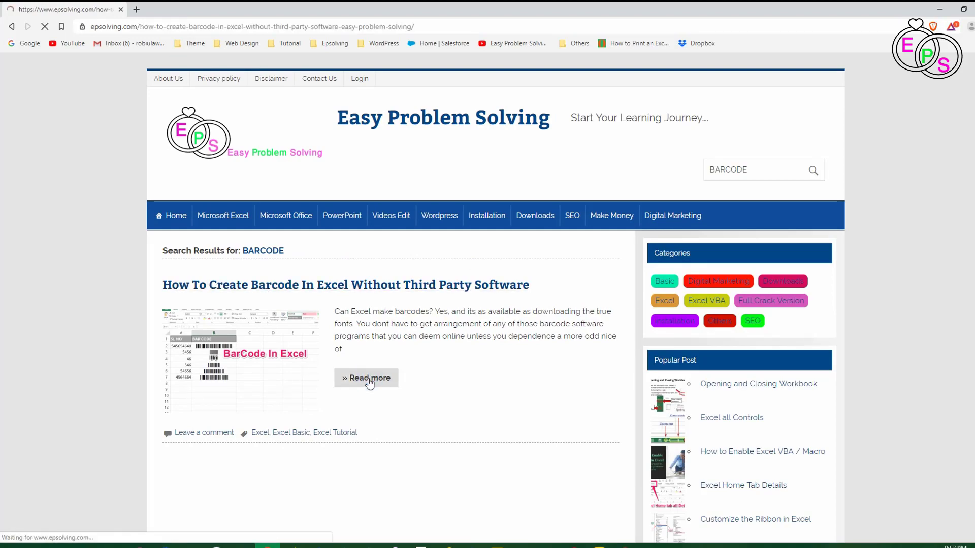
{"action": "scroll", "coordinate": [387, 403], "scroll_direction": "down", "scroll_amount": 9}
{"action": "scroll", "coordinate": [386, 402], "scroll_direction": "down", "scroll_amount": 15}
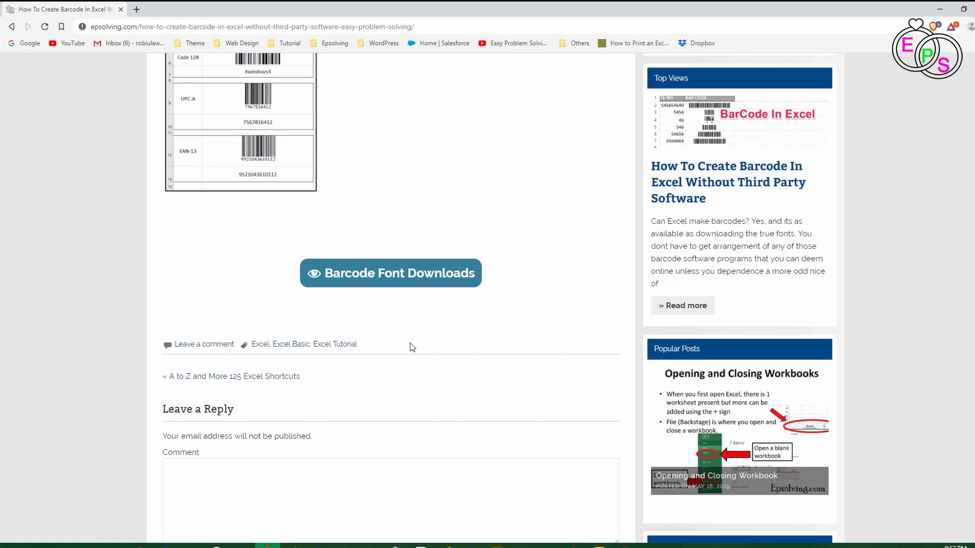
{"action": "left_click", "coordinate": [408, 272]}
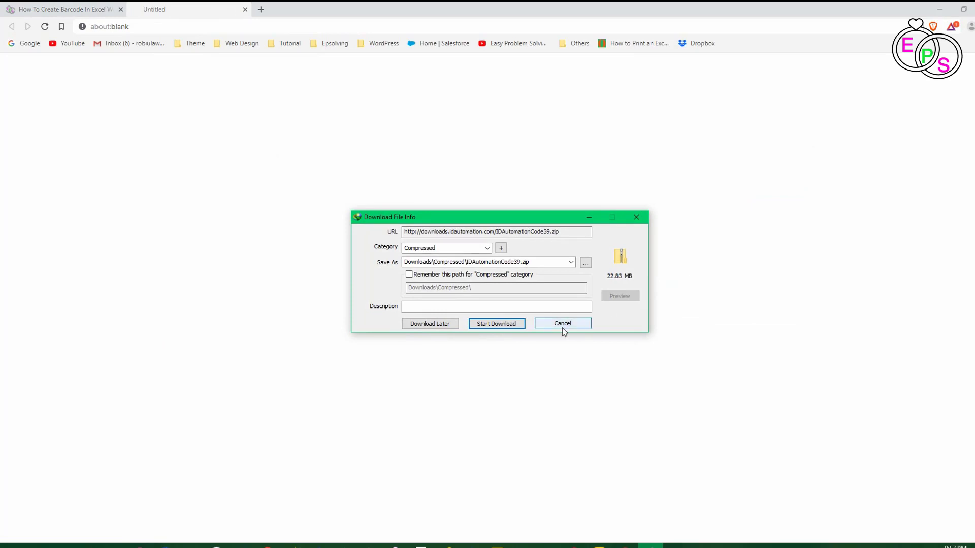
{"action": "left_click", "coordinate": [562, 323]}
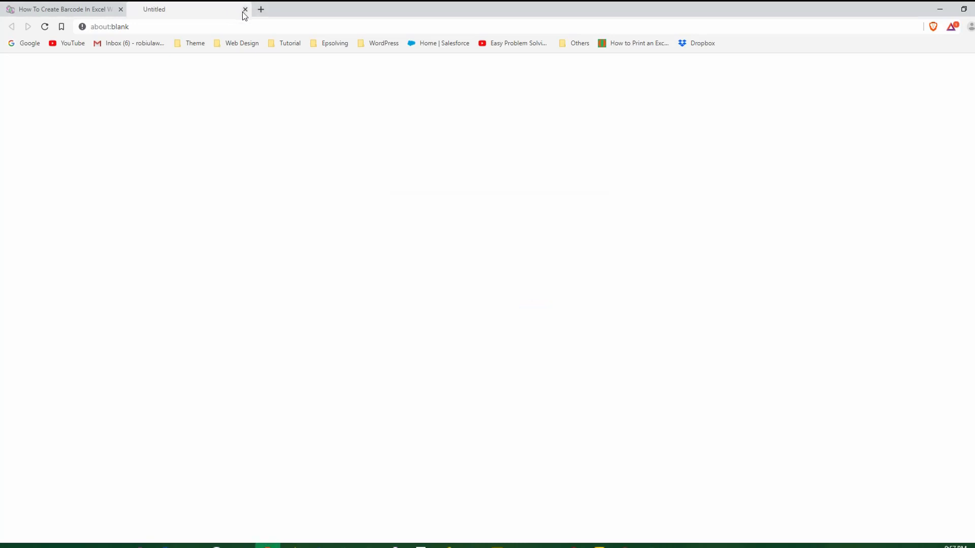
{"action": "left_click", "coordinate": [245, 10]}
- Go to the desktop and open the IDAutomation_C39FontAdvantageDEMO folder inside the extracted Bar Code39 Font folder
{"action": "left_click", "coordinate": [950, 6]}
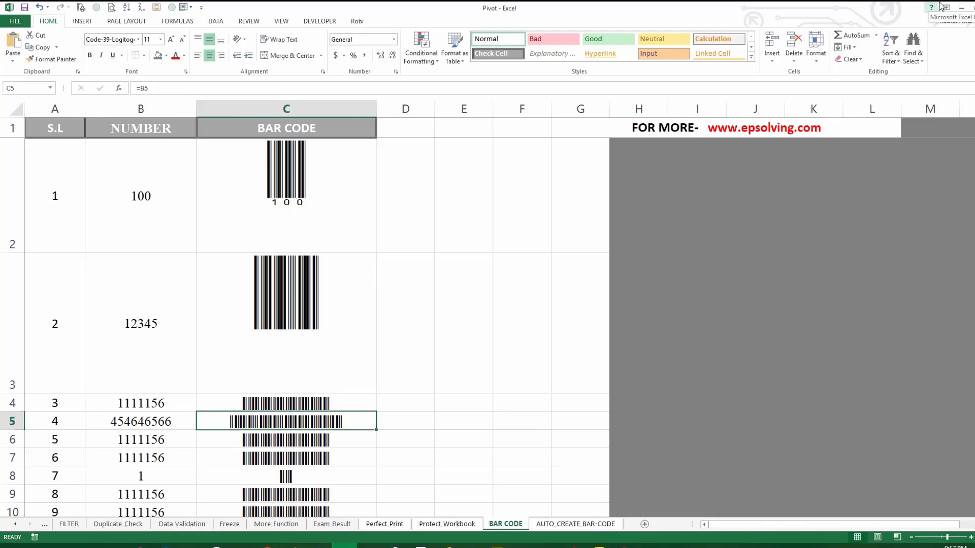
{"action": "left_click", "coordinate": [960, 5]}
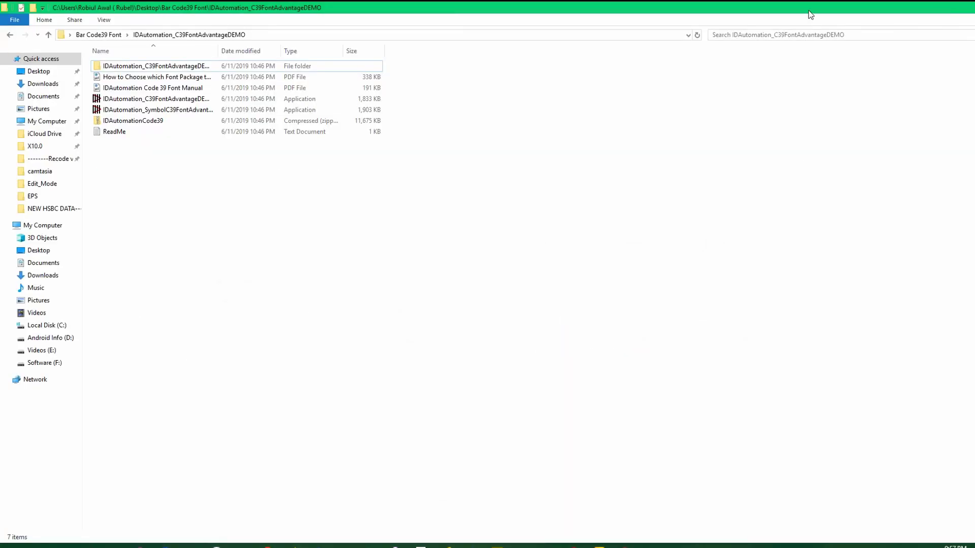
{"action": "key", "text": "super+d"}
{"action": "right_click", "coordinate": [98, 27]}
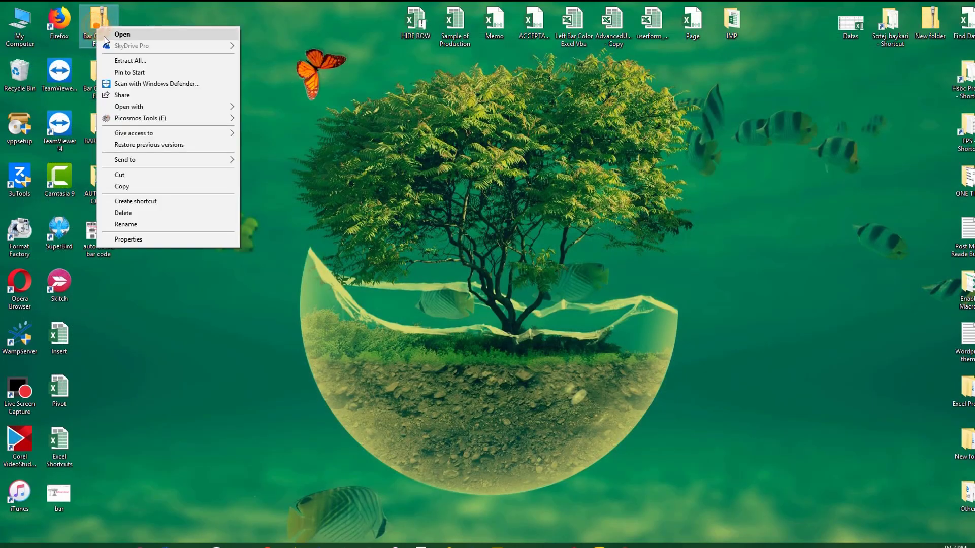
{"action": "left_click", "coordinate": [272, 57]}
{"action": "left_click", "coordinate": [87, 74]}
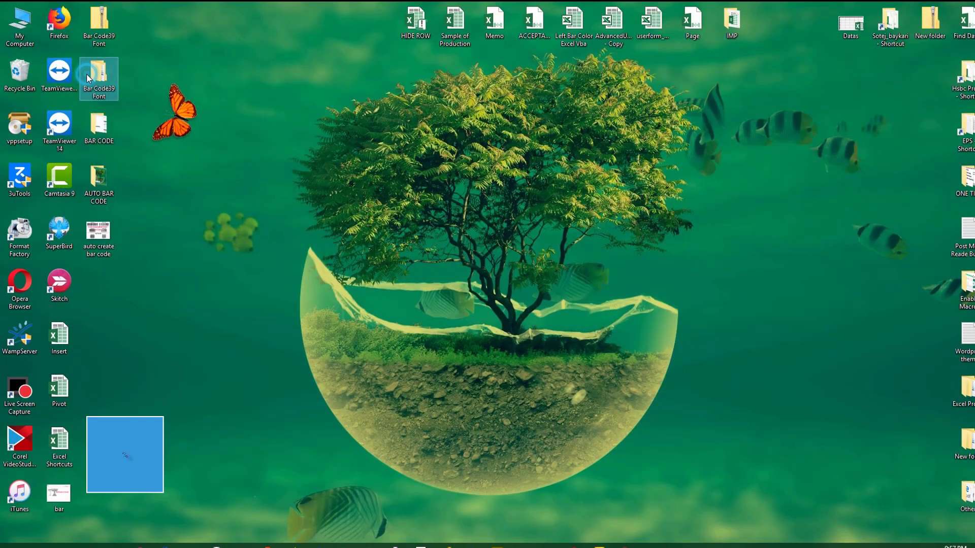
{"action": "double_click", "coordinate": [87, 74]}
{"action": "left_click", "coordinate": [155, 66]}
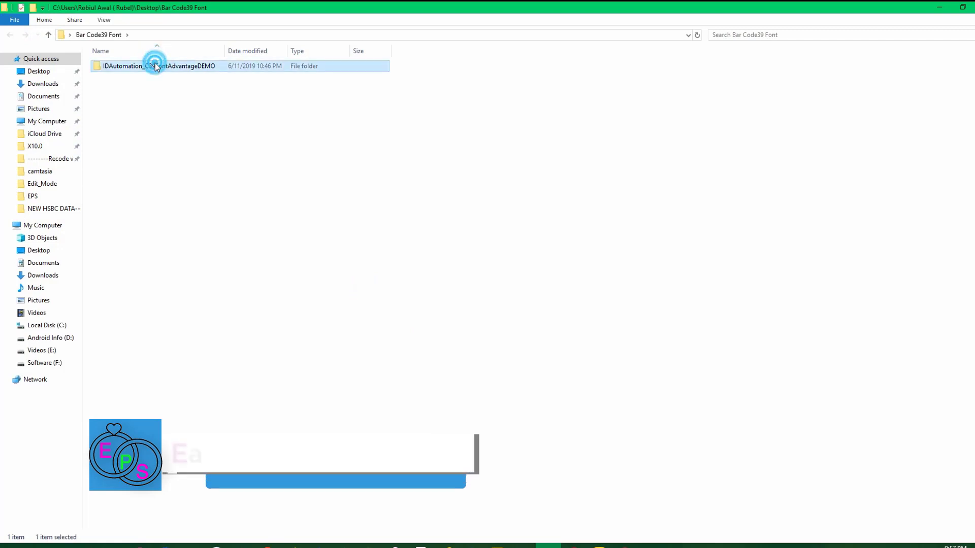
{"action": "double_click", "coordinate": [155, 66]}
- Run the IDAutomation_C39FontAdvantageDEMO installer and allow it to make changes
{"action": "left_click", "coordinate": [185, 112]}
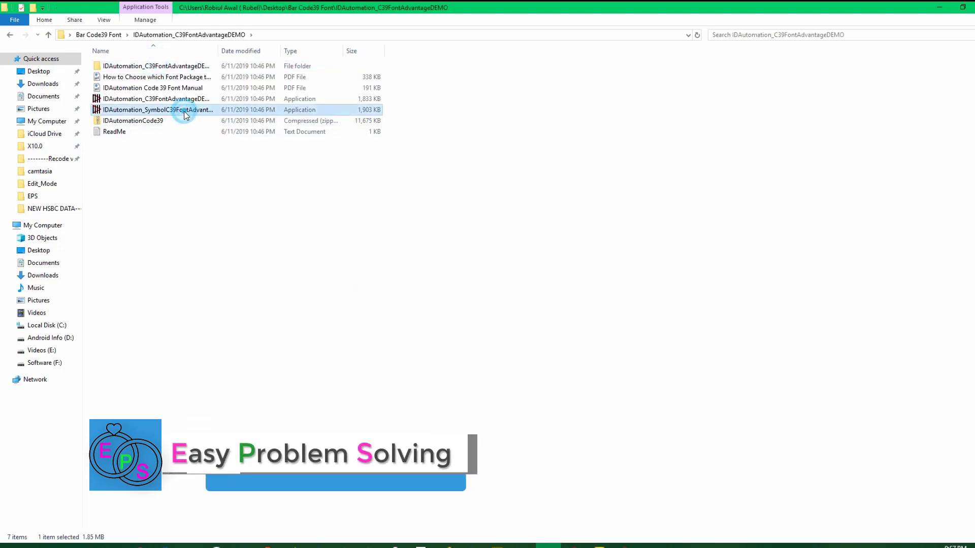
{"action": "double_click", "coordinate": [134, 98]}
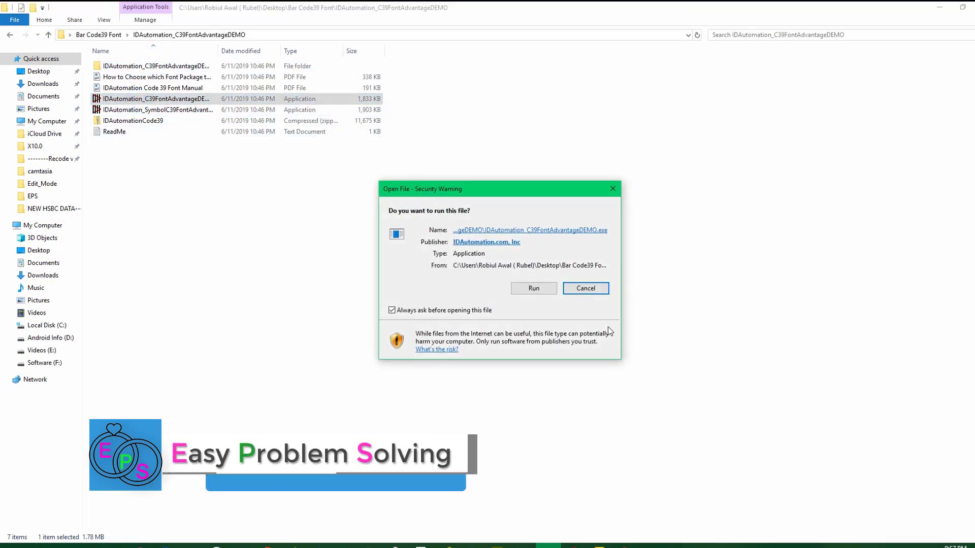
{"action": "left_click", "coordinate": [528, 288]}
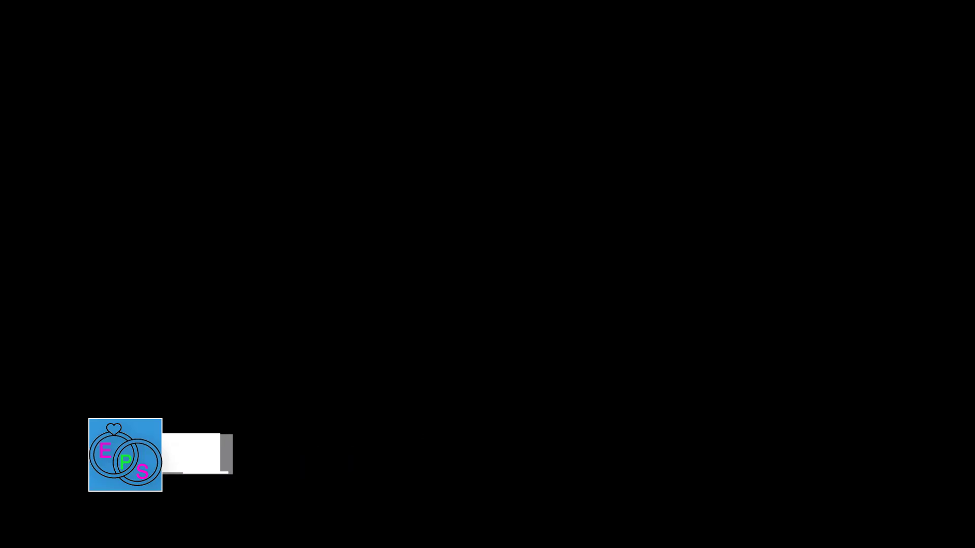
{"action": "left_click", "coordinate": [461, 354]}
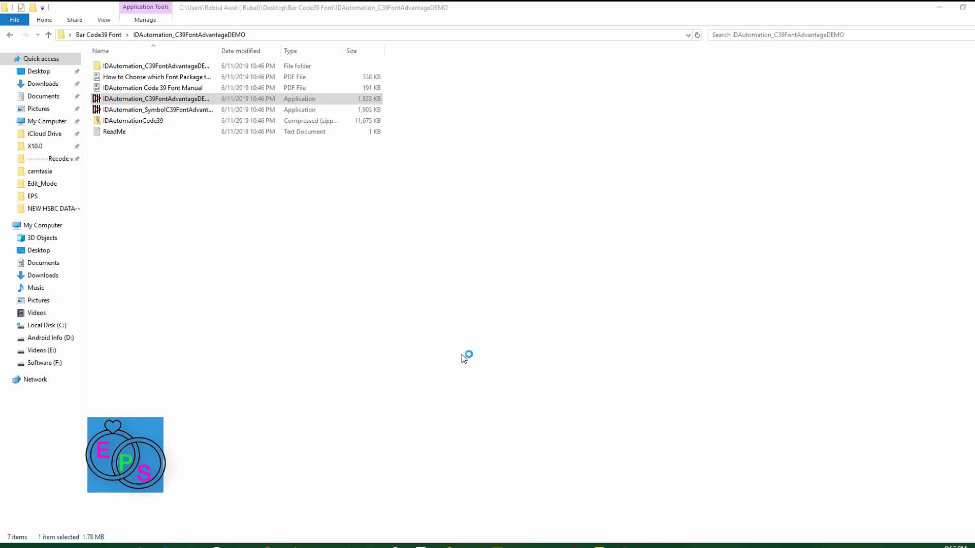
- Accept the Code 39 Font Package Demo license agreement and proceed to the additional tasks of the setup
{"action": "left_click", "coordinate": [559, 360]}
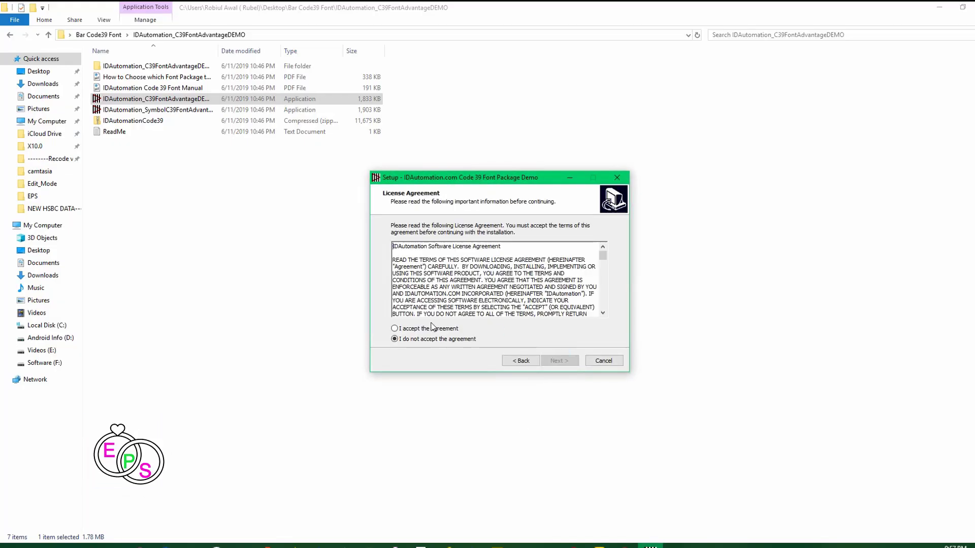
{"action": "left_click", "coordinate": [429, 330]}
{"action": "left_click", "coordinate": [558, 361]}
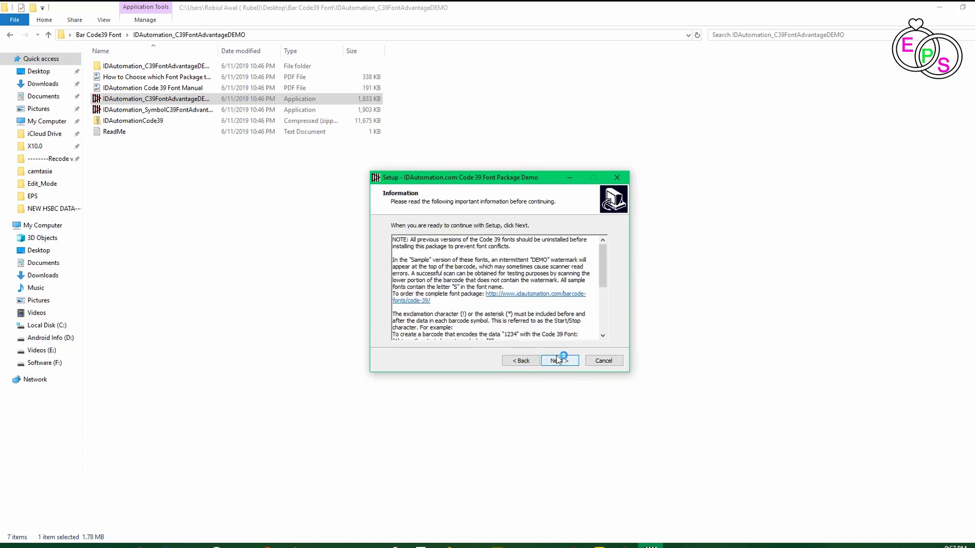
{"action": "left_click", "coordinate": [558, 360]}
{"action": "left_click", "coordinate": [559, 358]}
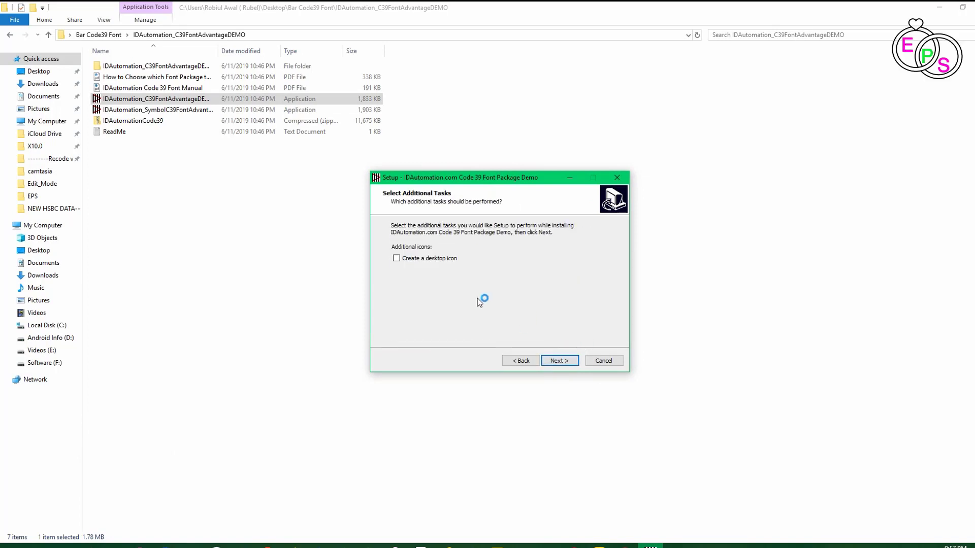
- Install the Code 39 Font Package Demo without a desktop icon and finish the setup
{"action": "left_click", "coordinate": [573, 363]}
{"action": "left_click", "coordinate": [573, 363]}
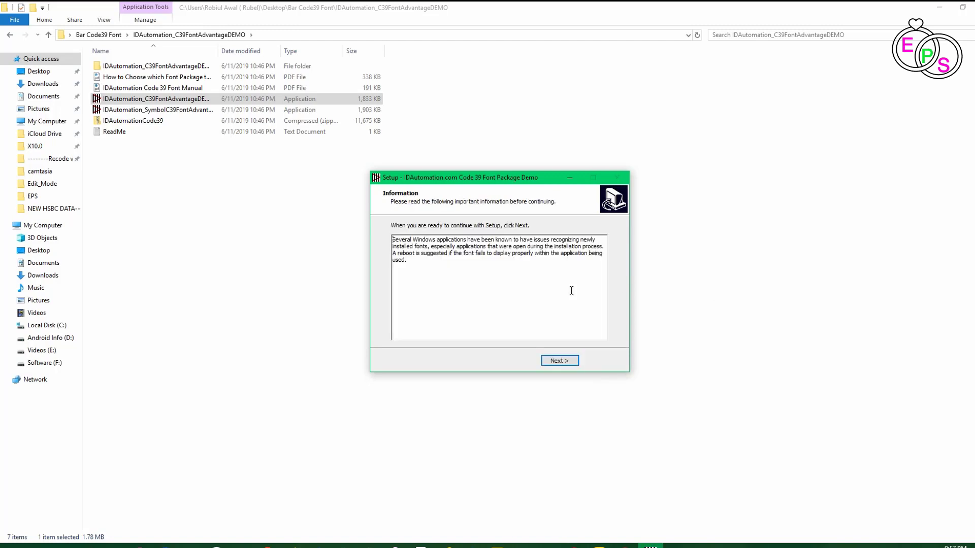
{"action": "left_click", "coordinate": [562, 363]}
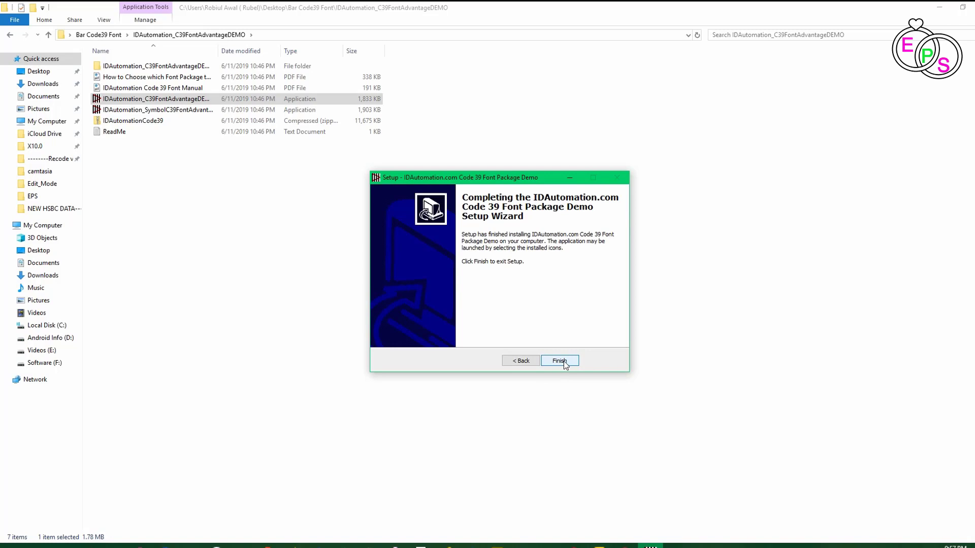
{"action": "left_click", "coordinate": [560, 361]}
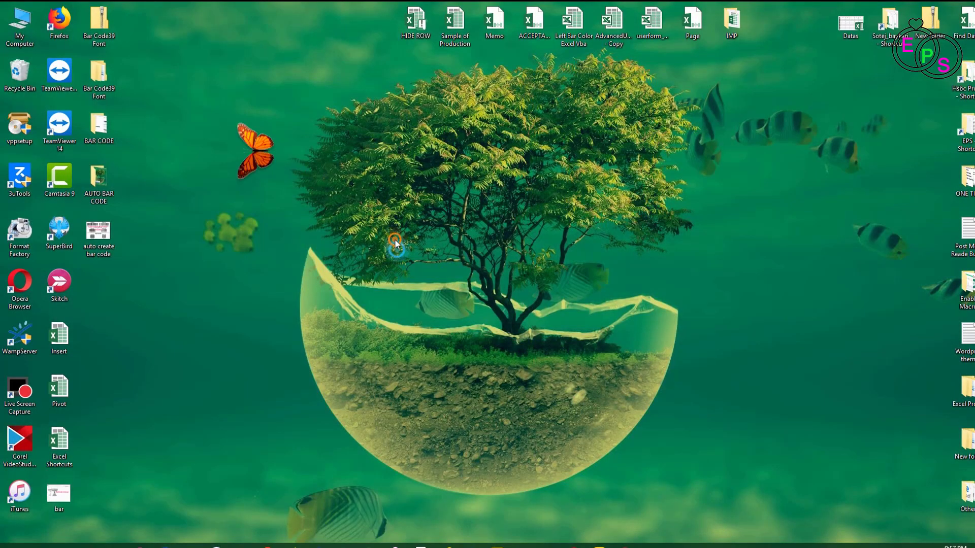
- Return to the Pivot workbook in Excel and select the NUMBER header cell B1 on the BAR CODE sheet
{"action": "right_click", "coordinate": [395, 242]}
{"action": "left_click", "coordinate": [422, 269]}
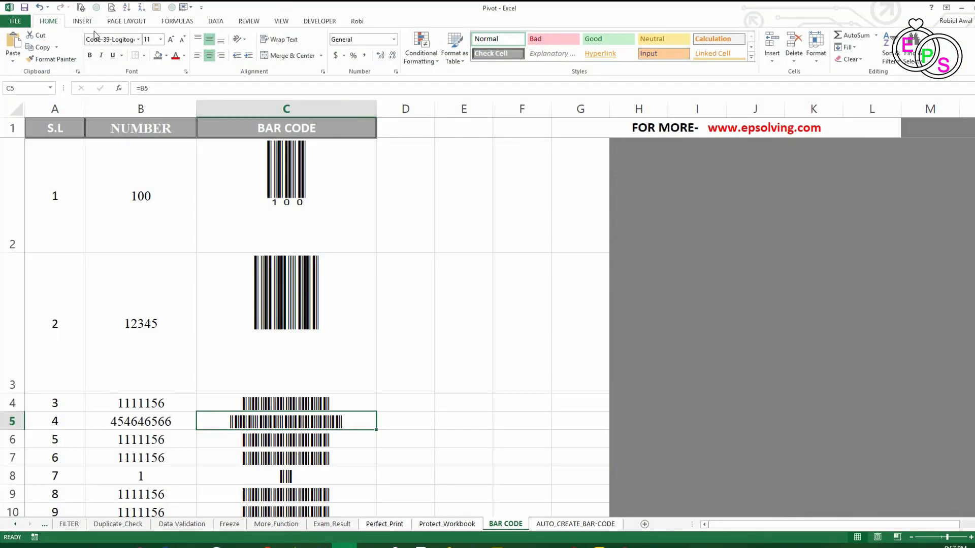
{"action": "left_click", "coordinate": [140, 128]}
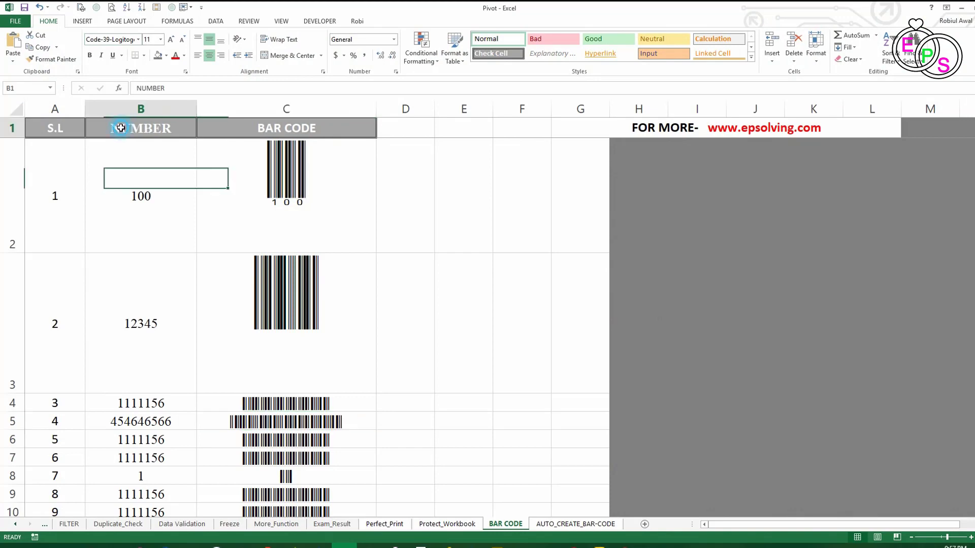
- Examine the installed IDAutomation barcode fonts in the font list and the existing barcodes in the BAR CODE column
{"action": "left_click", "coordinate": [138, 40]}
{"action": "scroll", "coordinate": [177, 306], "scroll_direction": "down", "scroll_amount": 3}
{"action": "scroll", "coordinate": [178, 306], "scroll_direction": "up", "scroll_amount": 3}
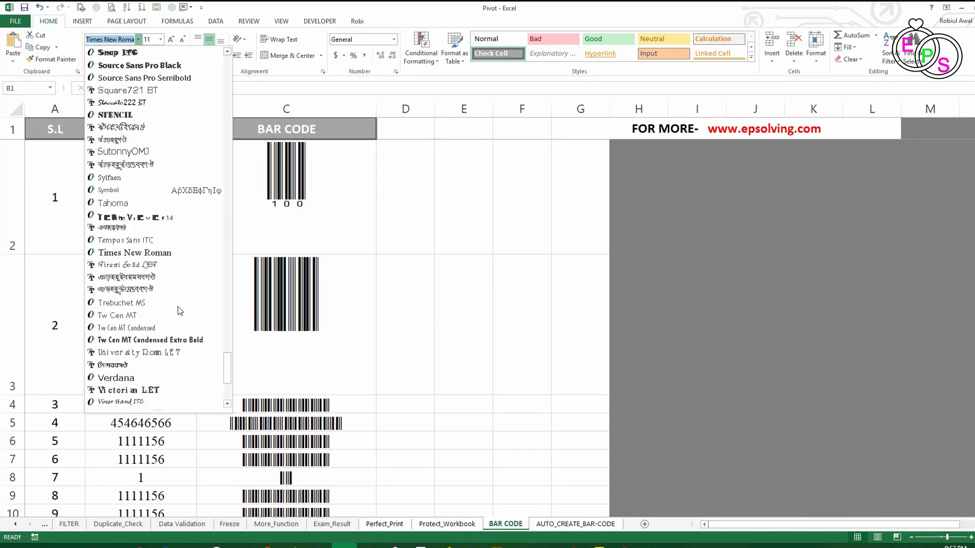
{"action": "scroll", "coordinate": [178, 306], "scroll_direction": "up", "scroll_amount": 20}
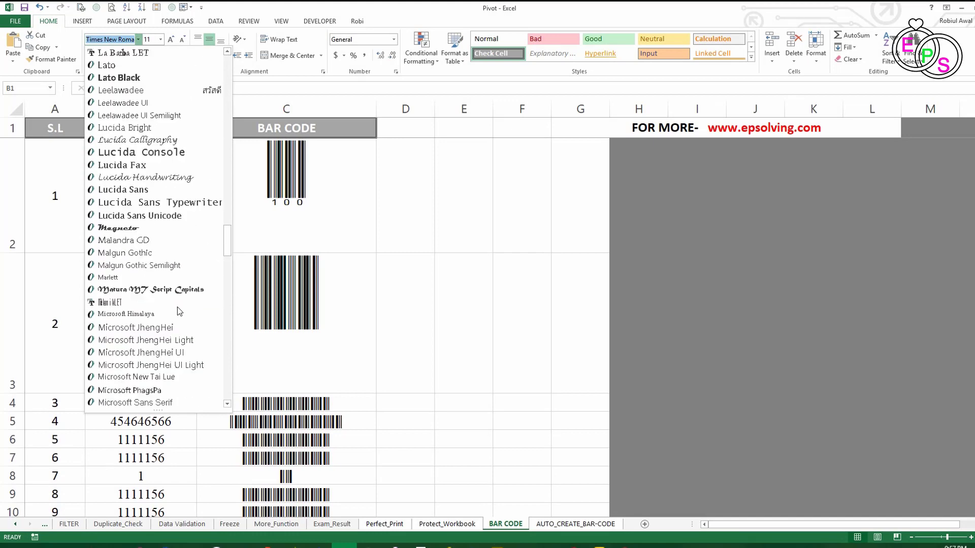
{"action": "scroll", "coordinate": [178, 307], "scroll_direction": "up", "scroll_amount": 18}
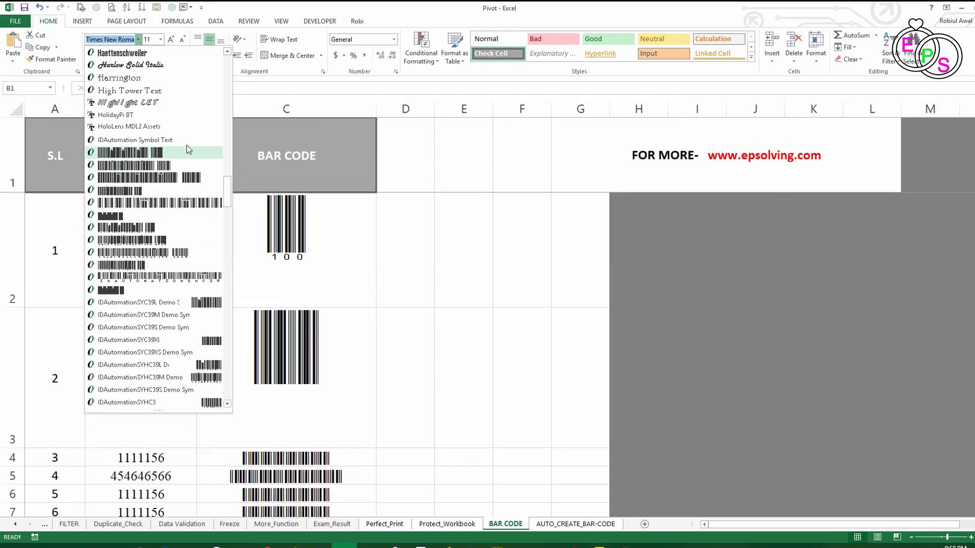
{"action": "left_click", "coordinate": [315, 211]}
{"action": "left_click", "coordinate": [250, 348]}
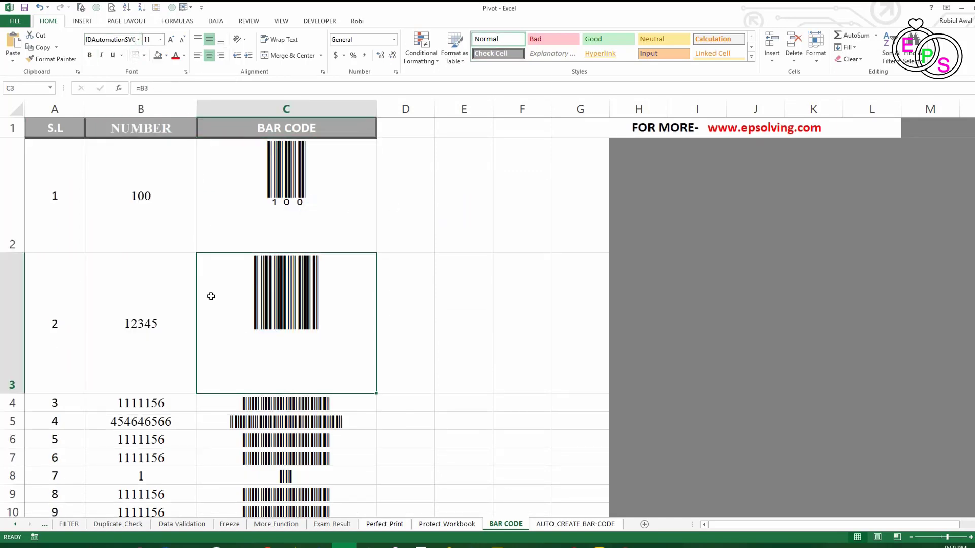
{"action": "left_click", "coordinate": [343, 228]}
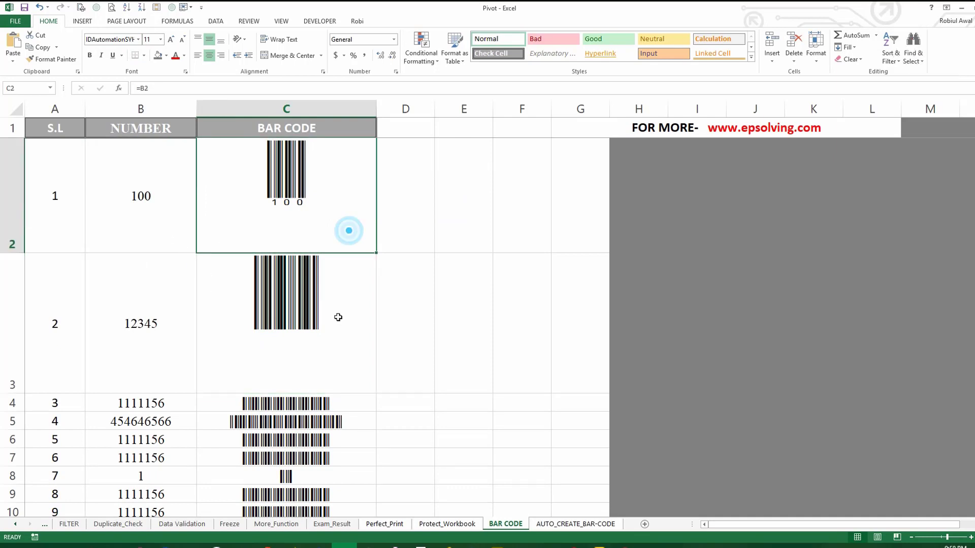
{"action": "scroll", "coordinate": [302, 245], "scroll_direction": "down", "scroll_amount": 3}
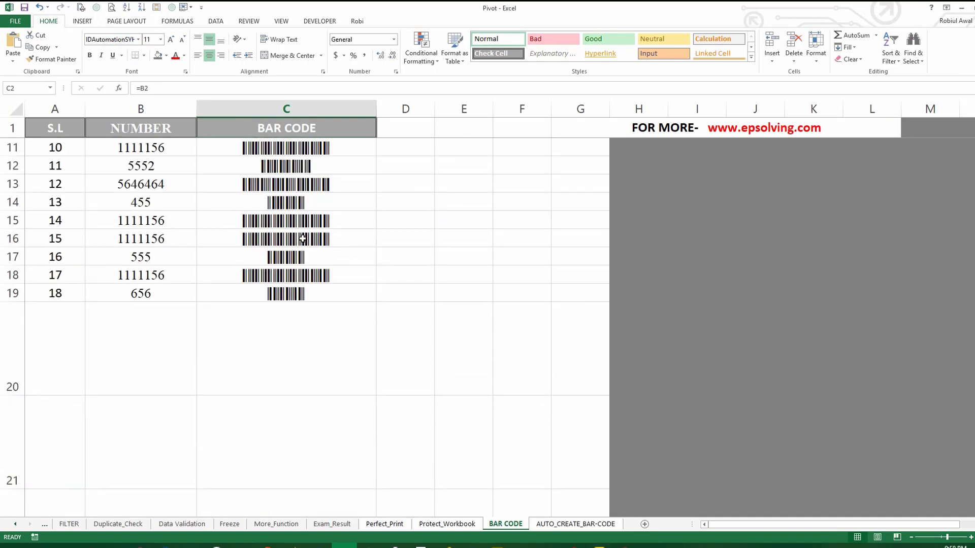
{"action": "scroll", "coordinate": [292, 282], "scroll_direction": "up", "scroll_amount": 3}
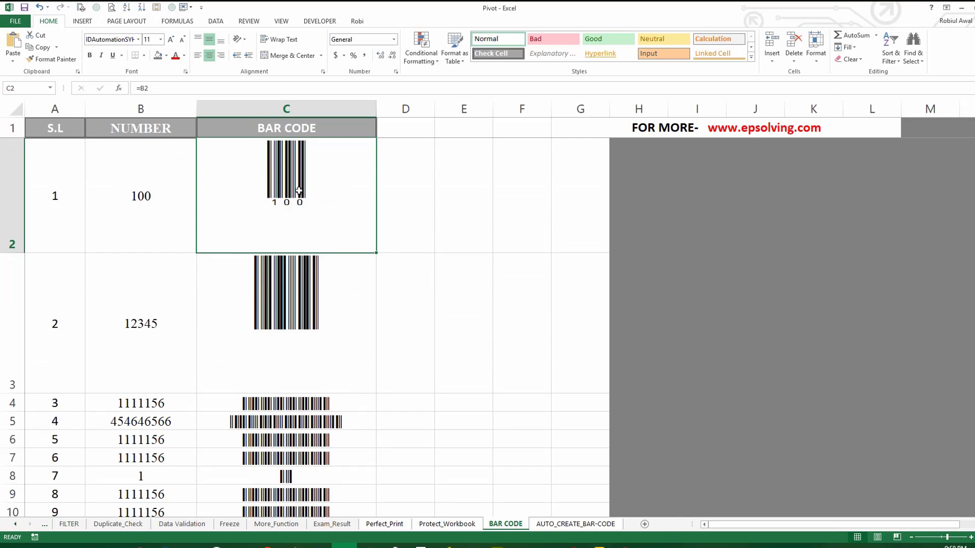
- Clear the barcodes for the numbers 100 and 12345 in cells C2:C3
{"action": "left_click_drag", "start_coordinate": [299, 191], "coordinate": [313, 326]}
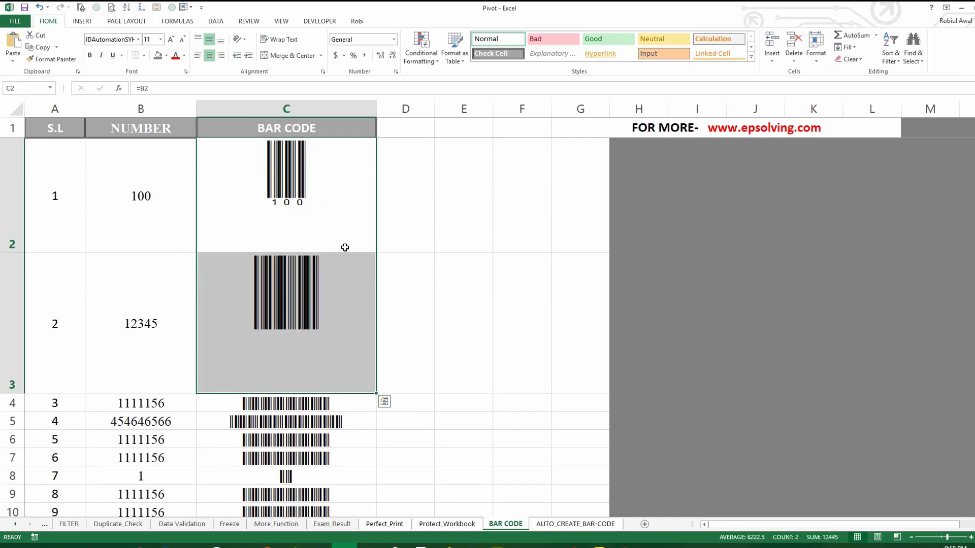
{"action": "key", "text": "Delete"}
{"action": "left_click", "coordinate": [279, 207]}
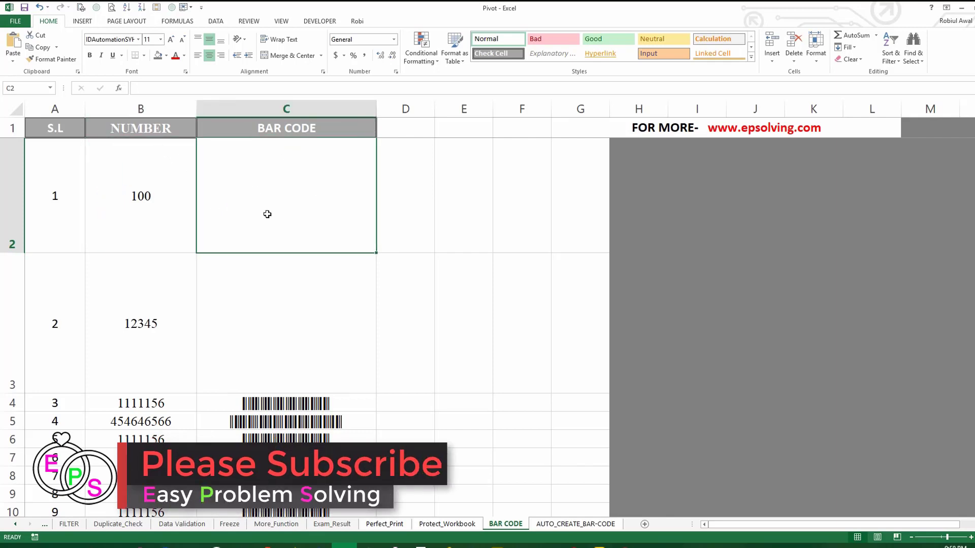
- Enter the formula =B2 in the barcode cell C2, keeping its IDAutomation barcode font
{"action": "left_click", "coordinate": [144, 207]}
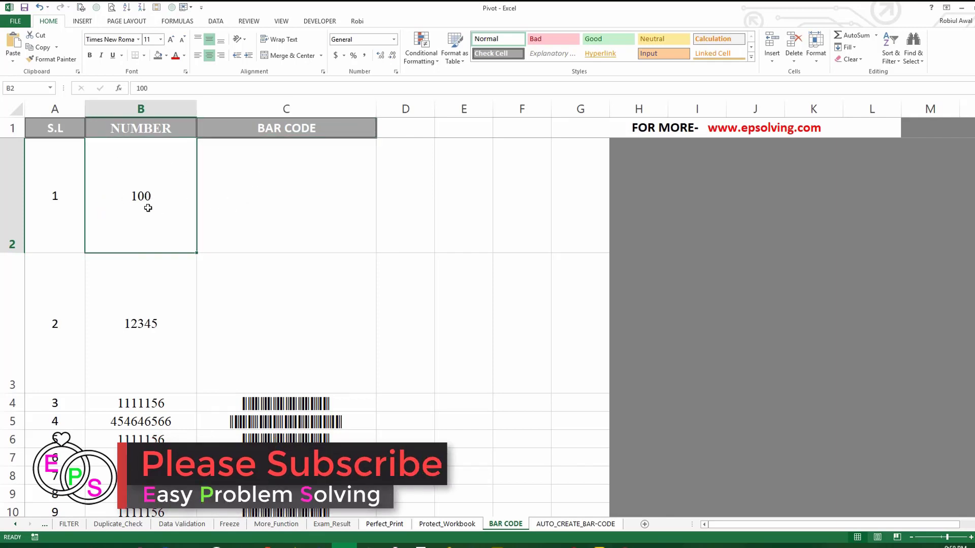
{"action": "left_click", "coordinate": [299, 187]}
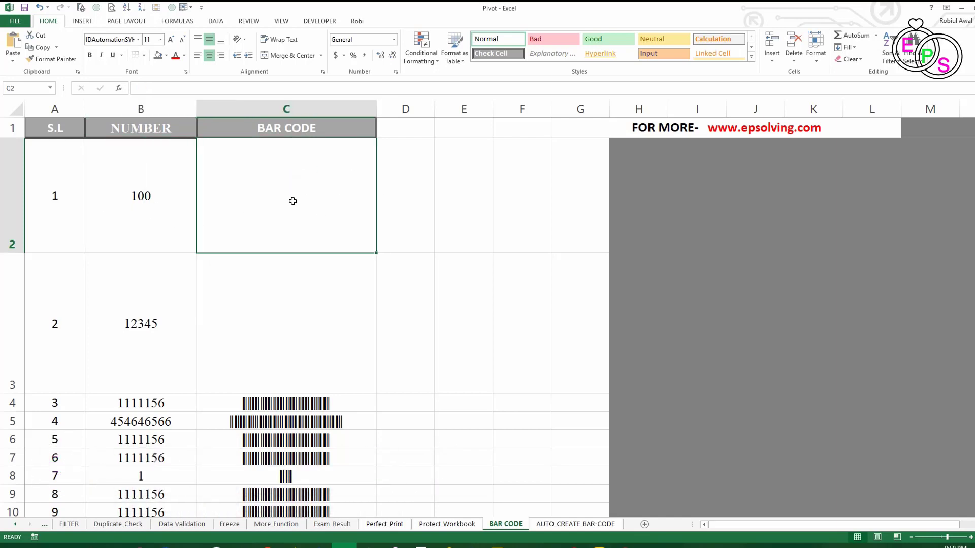
{"action": "left_click", "coordinate": [111, 41]}
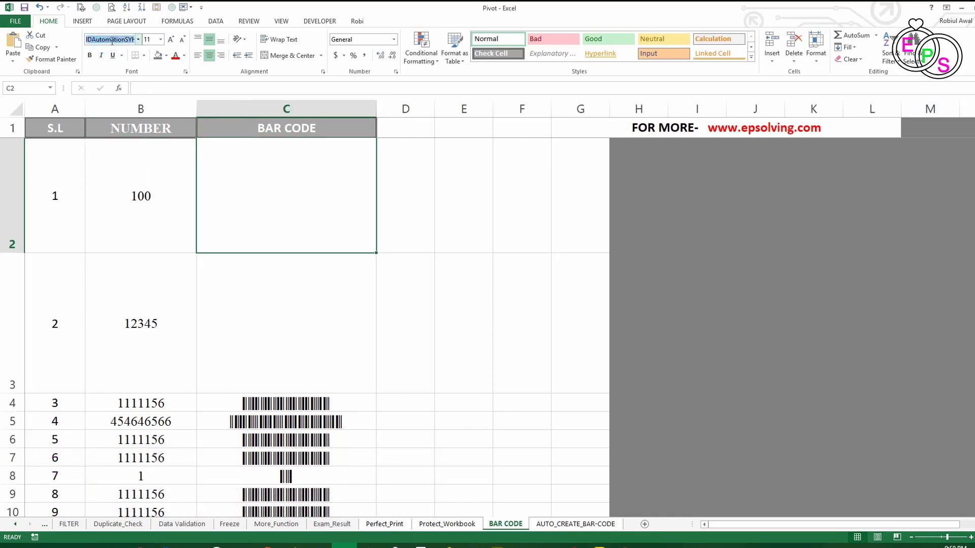
{"action": "left_click", "coordinate": [139, 40]}
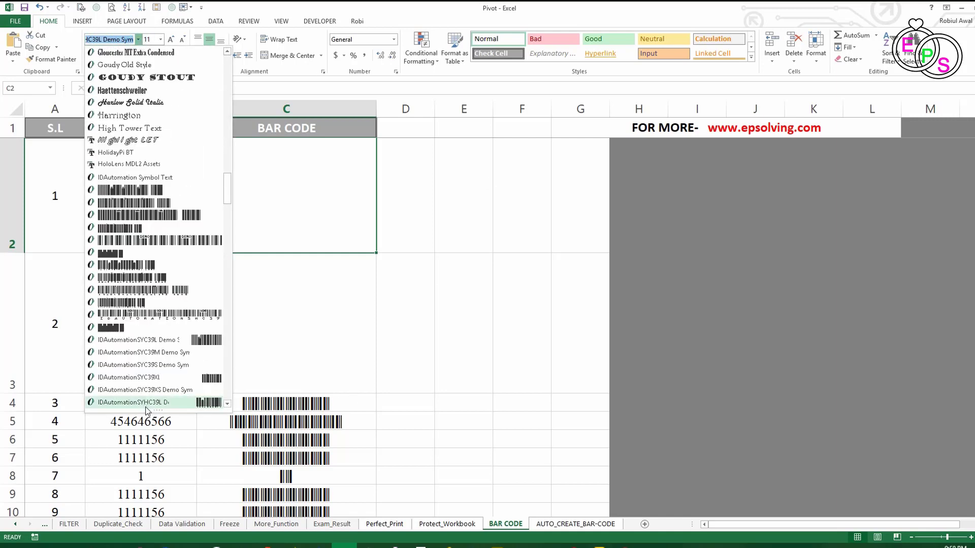
{"action": "left_click", "coordinate": [369, 175]}
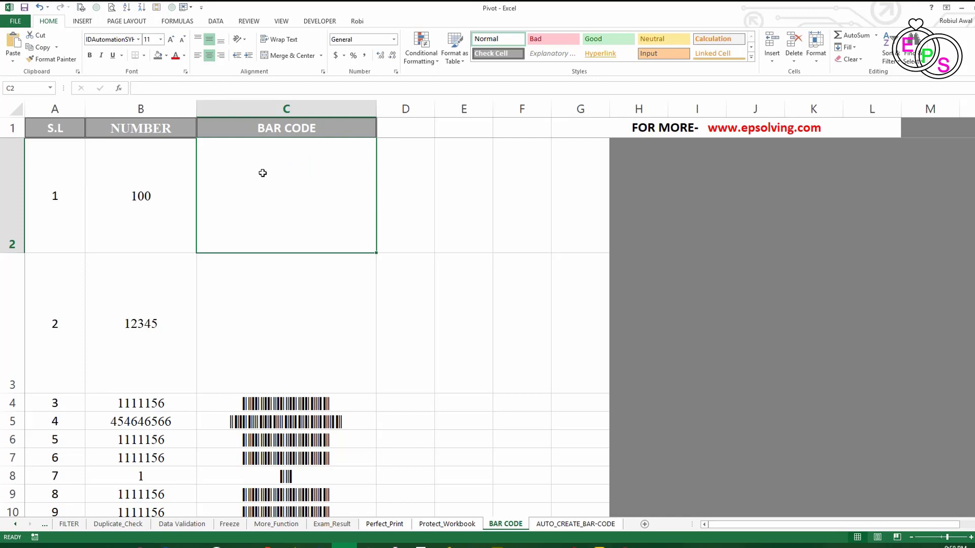
{"action": "type", "text": "="}
{"action": "left_click", "coordinate": [129, 188]}
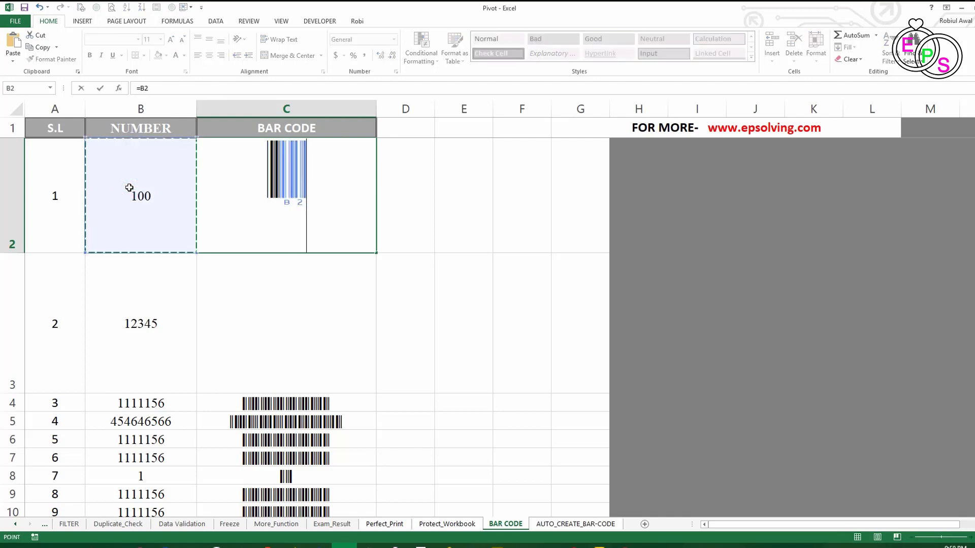
{"action": "key", "text": "Return"}
{"action": "left_click", "coordinate": [283, 180]}
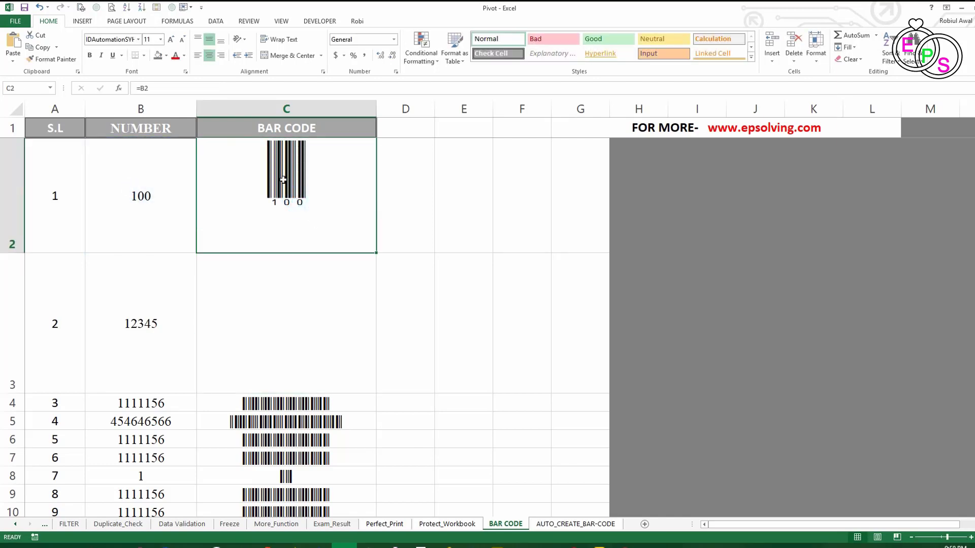
- Widen the NUMBER and S.L columns
{"action": "left_click", "coordinate": [139, 40]}
{"action": "left_click", "coordinate": [357, 241]}
{"action": "left_click_drag", "start_coordinate": [196, 107], "coordinate": [237, 107]}
{"action": "left_click_drag", "start_coordinate": [86, 114], "coordinate": [114, 114]}
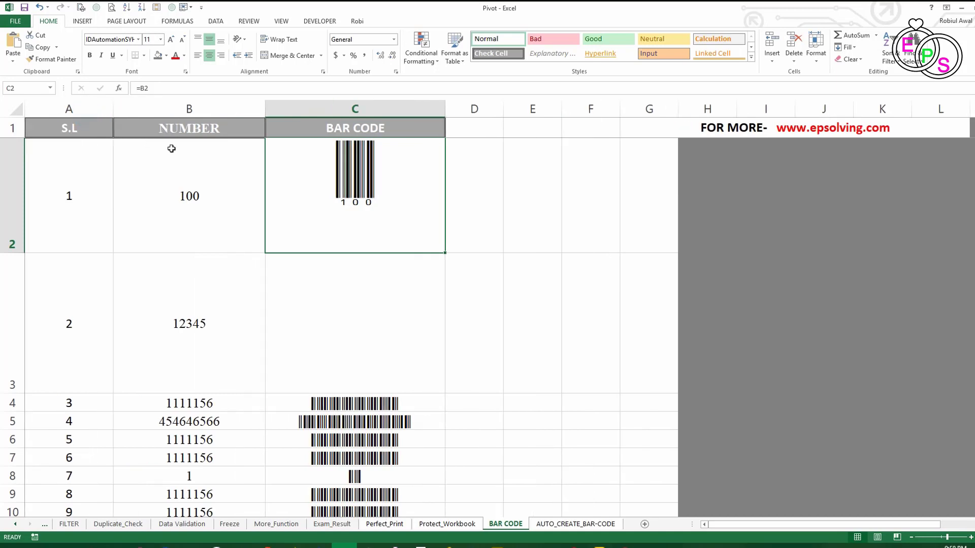
- Inspect the formula in C2 and preview the IDAutomationSYC39 and IDAutomationSYHC39 demo fonts on its barcode without changing the font
{"action": "key", "text": "F2"}
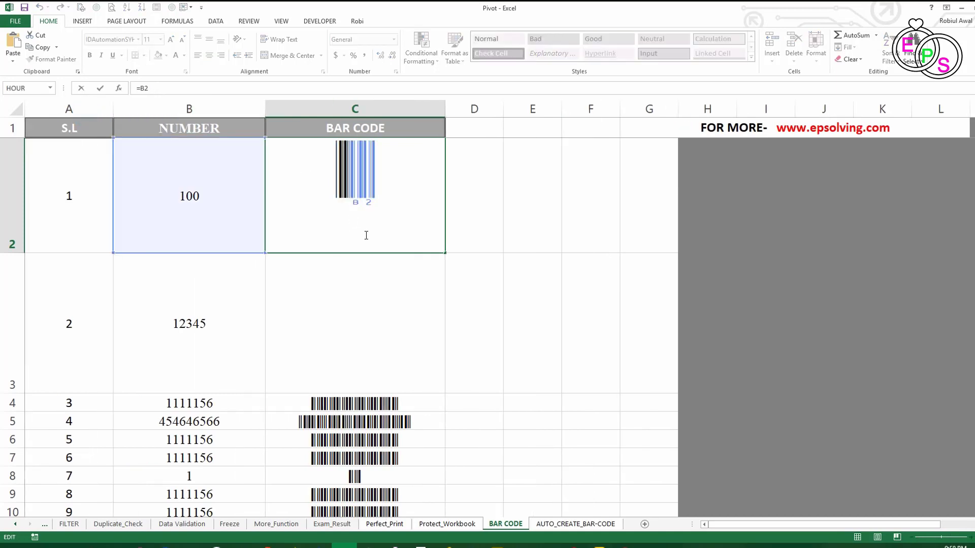
{"action": "key", "text": "Tab"}
{"action": "left_click", "coordinate": [331, 200]}
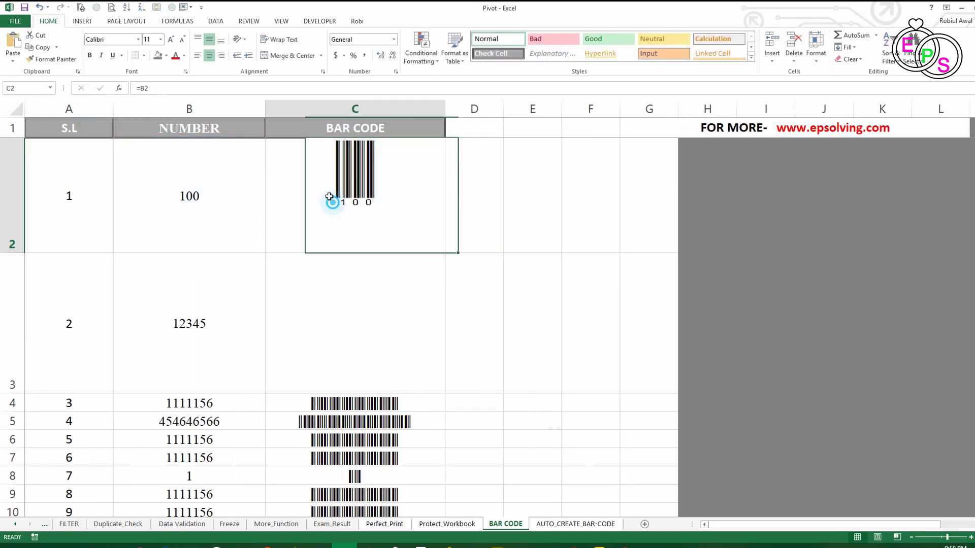
{"action": "left_click", "coordinate": [139, 41]}
{"action": "scroll", "coordinate": [163, 198], "scroll_direction": "down", "scroll_amount": 20}
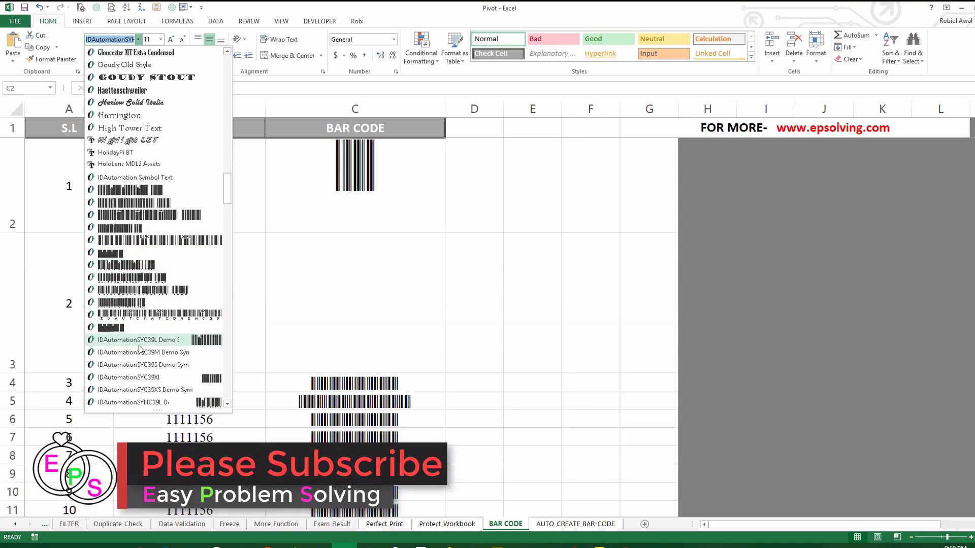
{"action": "scroll", "coordinate": [141, 351], "scroll_direction": "down", "scroll_amount": 1}
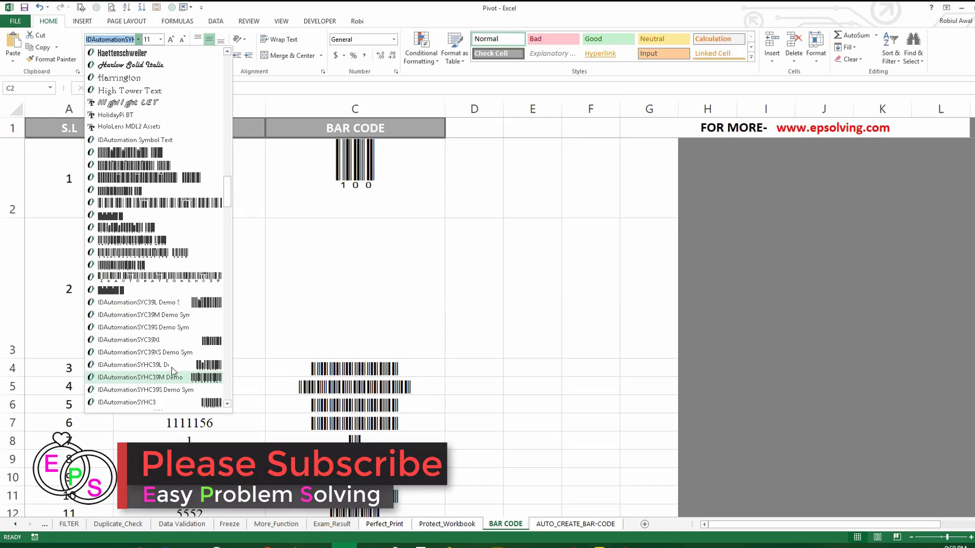
{"action": "left_click", "coordinate": [525, 231]}
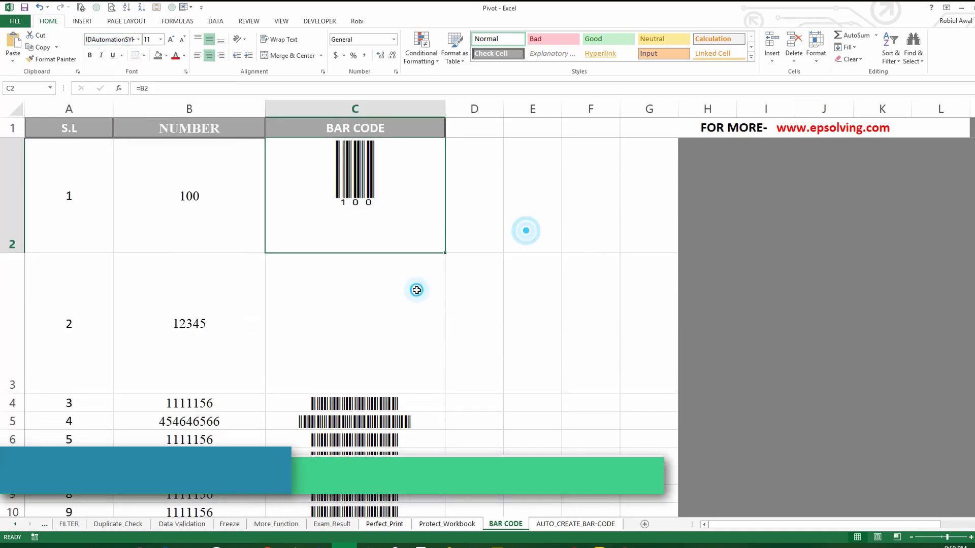
{"action": "left_click", "coordinate": [416, 290]}
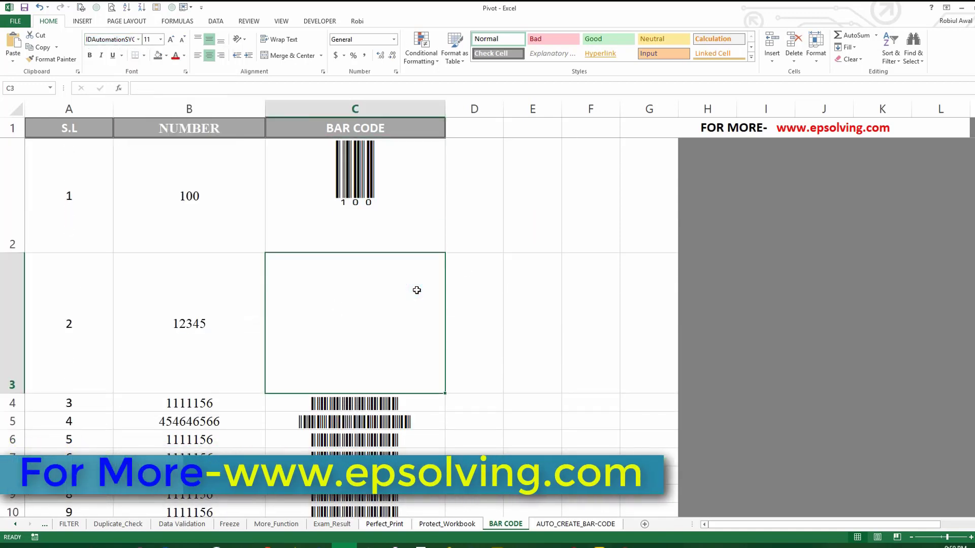
{"action": "left_click", "coordinate": [408, 398]}
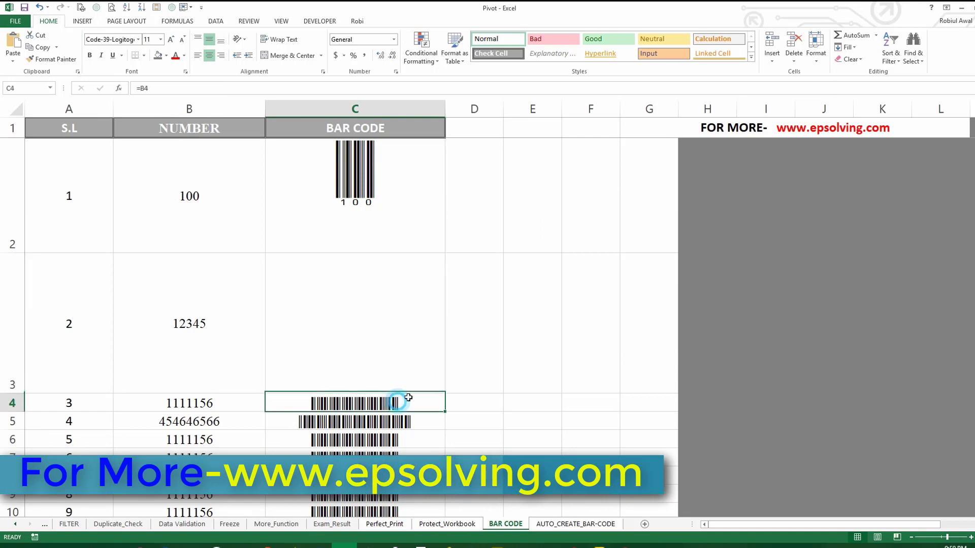
{"action": "scroll", "coordinate": [408, 397], "scroll_direction": "down", "scroll_amount": 2}
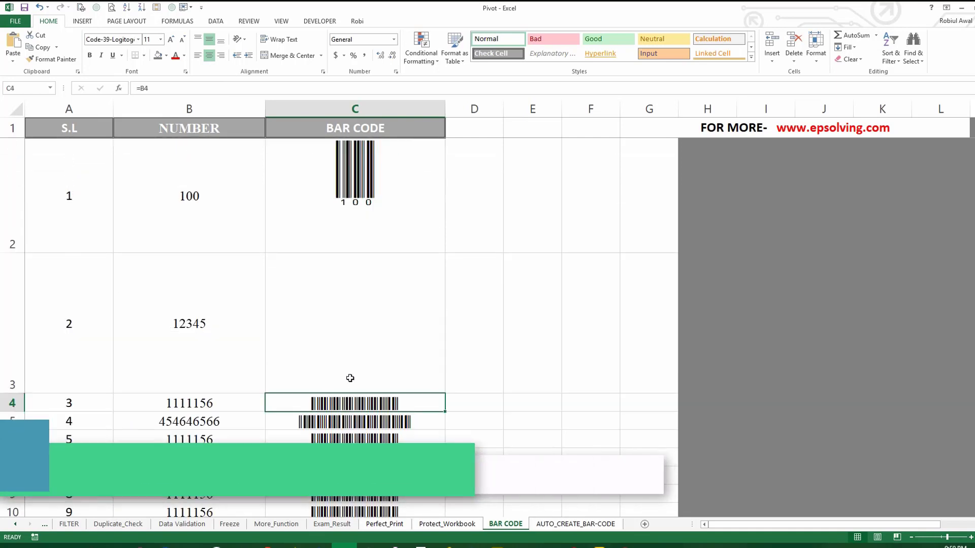
{"action": "left_click", "coordinate": [367, 291]}
{"action": "left_click", "coordinate": [257, 318]}
{"action": "left_click", "coordinate": [377, 208]}
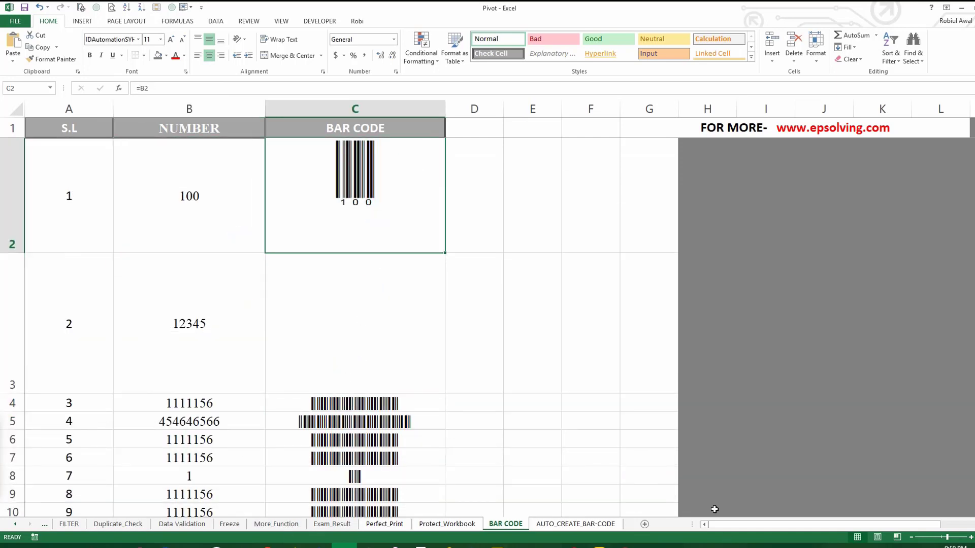
- Open the AUTO_CREATE_BAR-CODE sheet and examine the product table with its serial numbers and barcodes
{"action": "left_click", "coordinate": [609, 524]}
{"action": "left_click", "coordinate": [210, 261]}
{"action": "scroll", "coordinate": [284, 421], "scroll_direction": "down", "scroll_amount": 5}
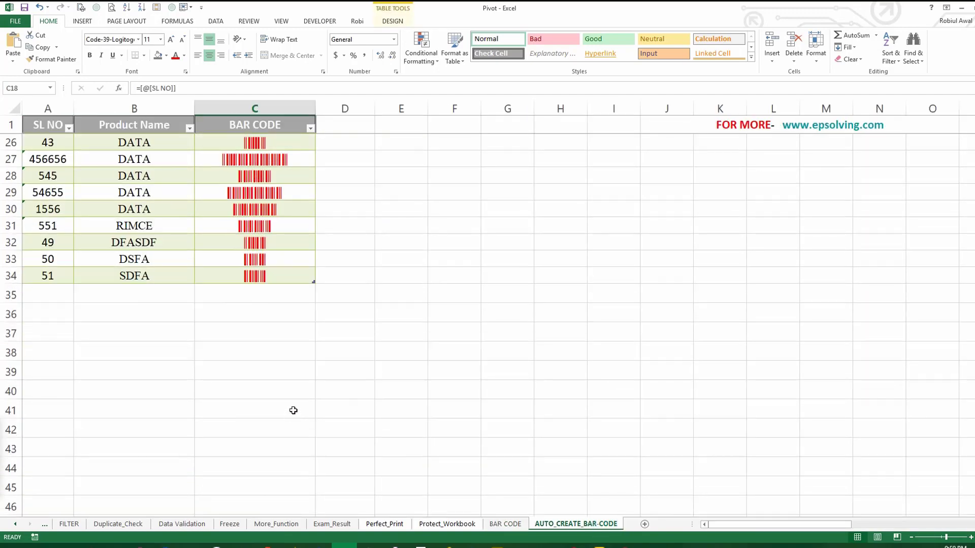
{"action": "scroll", "coordinate": [294, 390], "scroll_direction": "up", "scroll_amount": 1}
{"action": "left_click", "coordinate": [44, 222]}
{"action": "scroll", "coordinate": [138, 376], "scroll_direction": "up", "scroll_amount": 6}
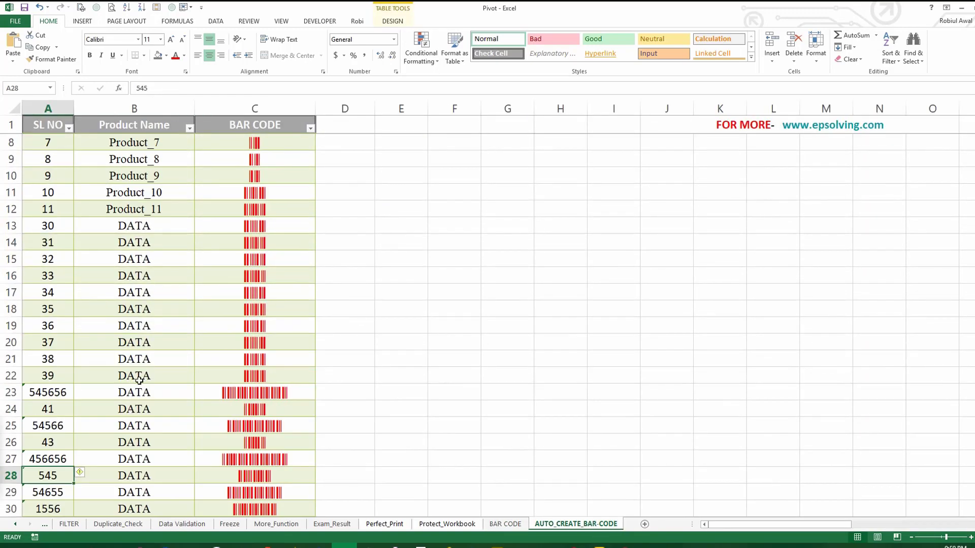
{"action": "scroll", "coordinate": [181, 384], "scroll_direction": "down", "scroll_amount": 4}
{"action": "scroll", "coordinate": [151, 434], "scroll_direction": "down", "scroll_amount": 2}
- Add a product named dak in cell B35, directly below the last row of the table
{"action": "left_click", "coordinate": [129, 345]}
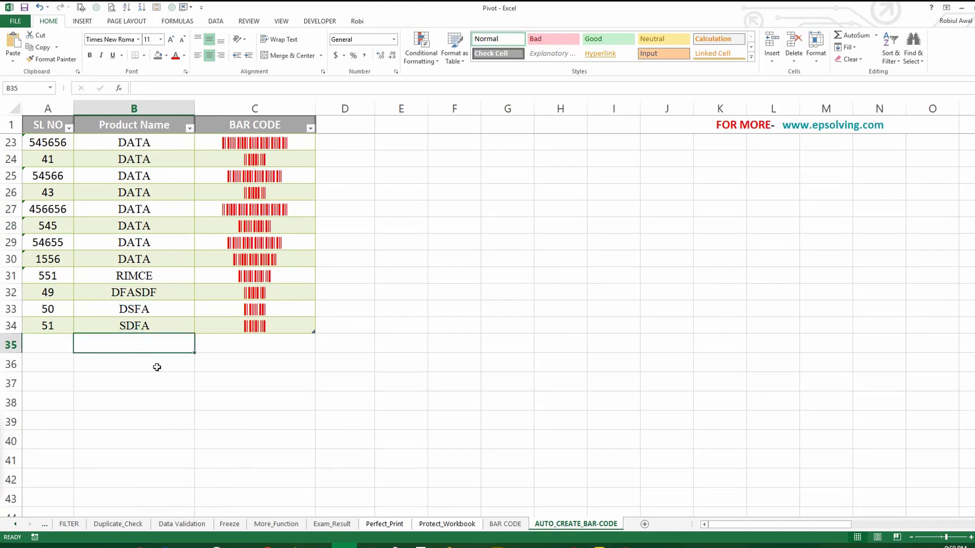
{"action": "type", "text": "dak"}
{"action": "key", "text": "Return"}
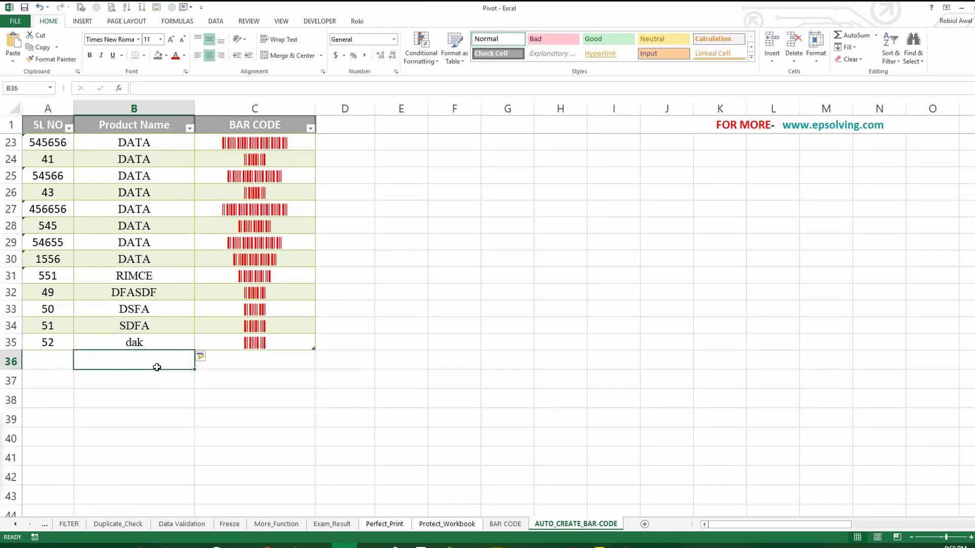
- Undo the automatic table expansion and delete the dak entry from B35
{"action": "key", "text": "ctrl+z"}
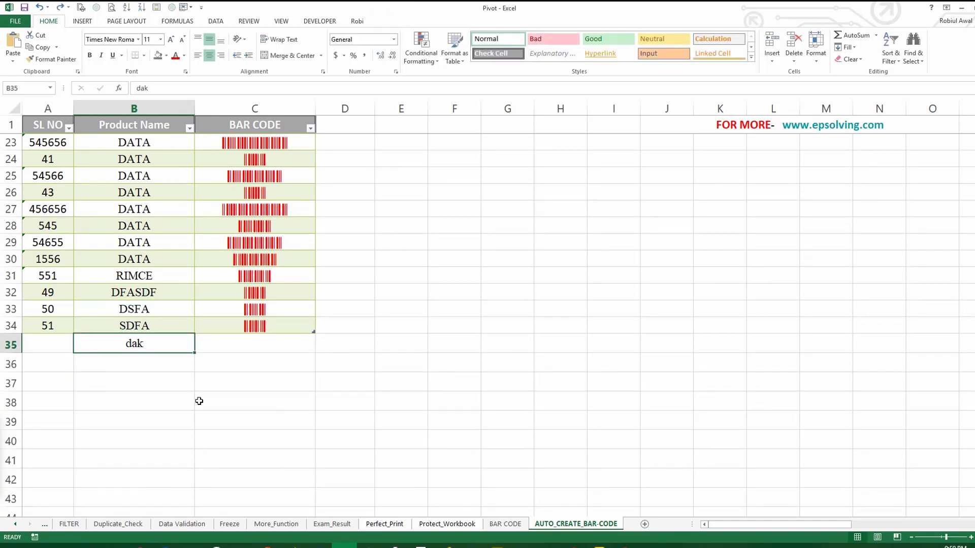
{"action": "key", "text": "Delete"}
{"action": "left_click", "coordinate": [251, 388]}
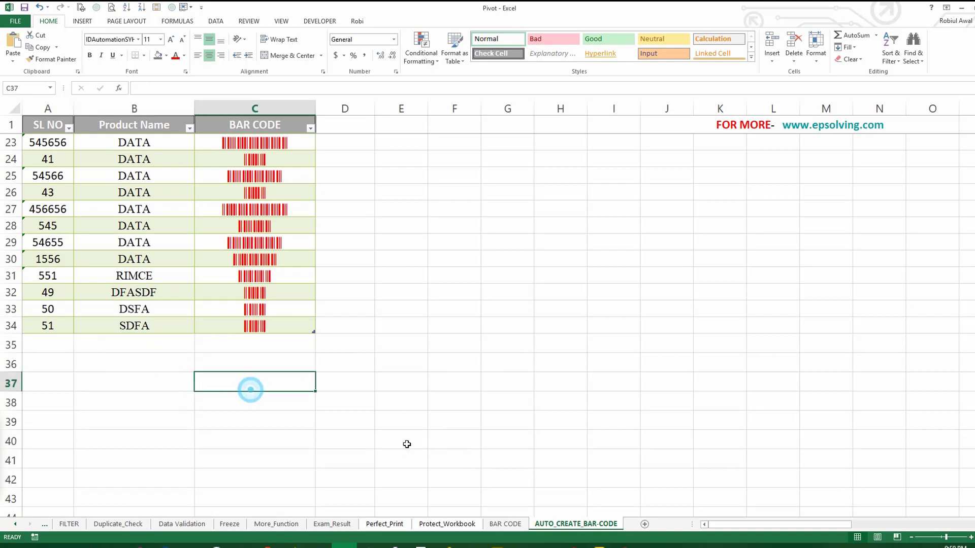
- Return to the BAR CODE sheet and select the barcode cell C2
{"action": "left_click", "coordinate": [518, 524]}
{"action": "left_click", "coordinate": [340, 336]}
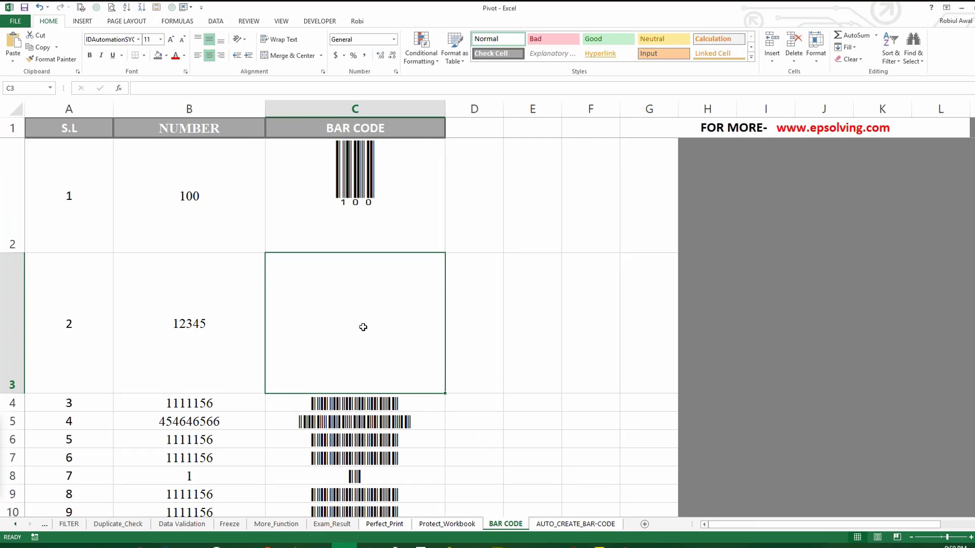
{"action": "left_click", "coordinate": [214, 317]}
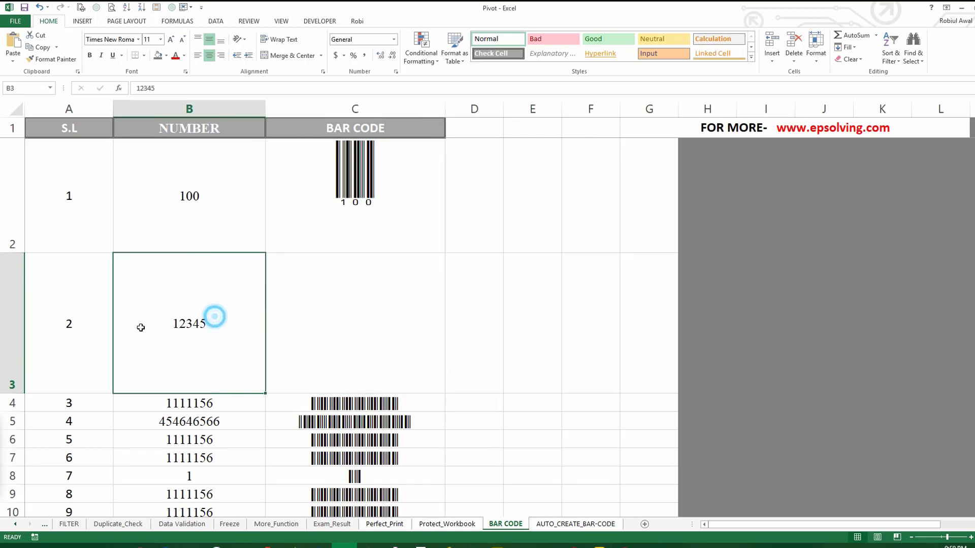
{"action": "left_click", "coordinate": [450, 353]}
{"action": "left_click", "coordinate": [524, 337]}
{"action": "left_click", "coordinate": [335, 321]}
{"action": "left_click", "coordinate": [354, 200]}
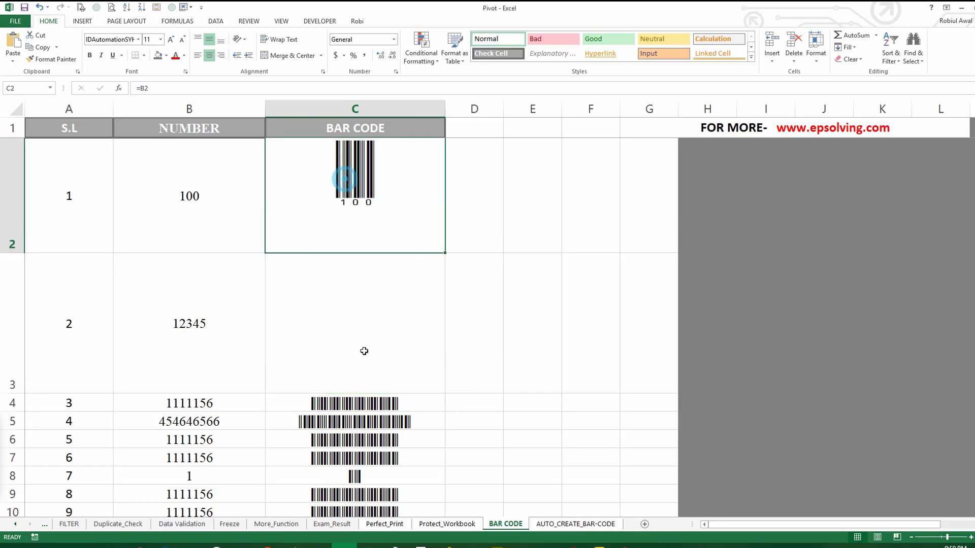
- Enter the formula =B3 in cell C3 to generate the barcode for the second number
{"action": "scroll", "coordinate": [349, 433], "scroll_direction": "down", "scroll_amount": 1}
{"action": "scroll", "coordinate": [329, 411], "scroll_direction": "up", "scroll_amount": 1}
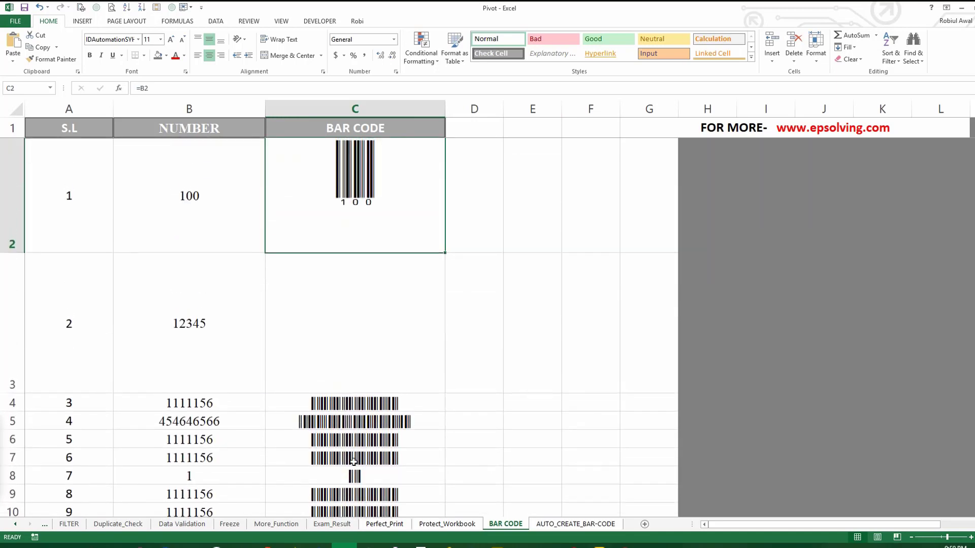
{"action": "left_click", "coordinate": [355, 339]}
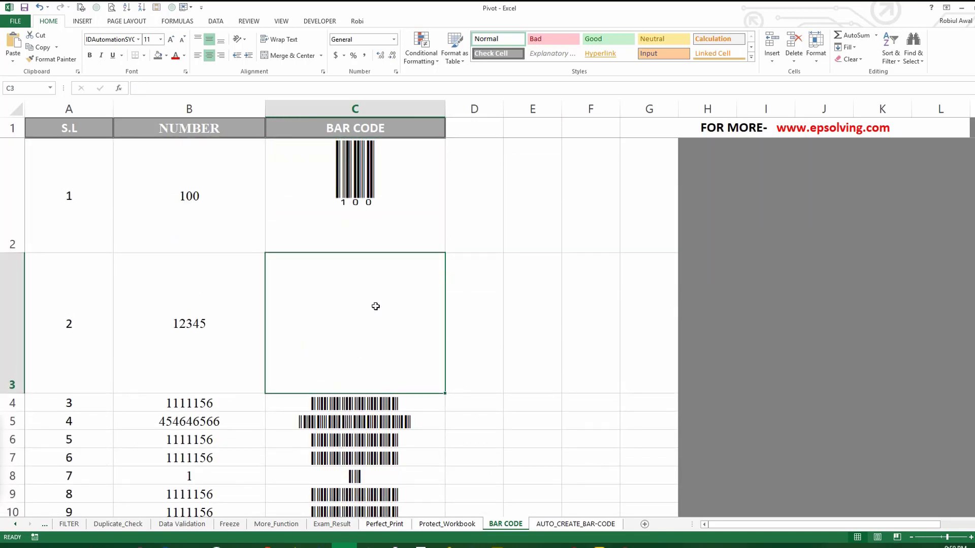
{"action": "type", "text": "="}
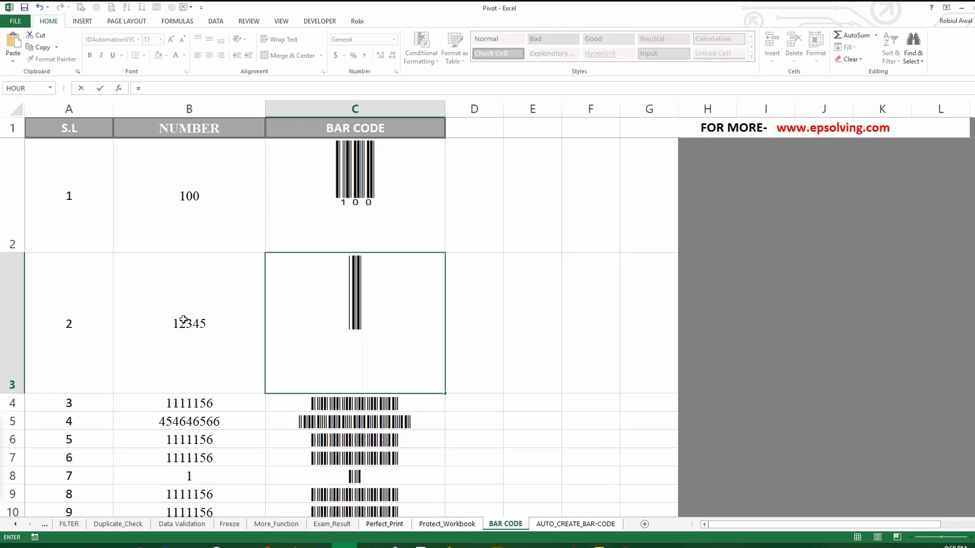
{"action": "left_click", "coordinate": [183, 320]}
{"action": "key", "text": "Return"}
{"action": "left_click", "coordinate": [306, 355]}
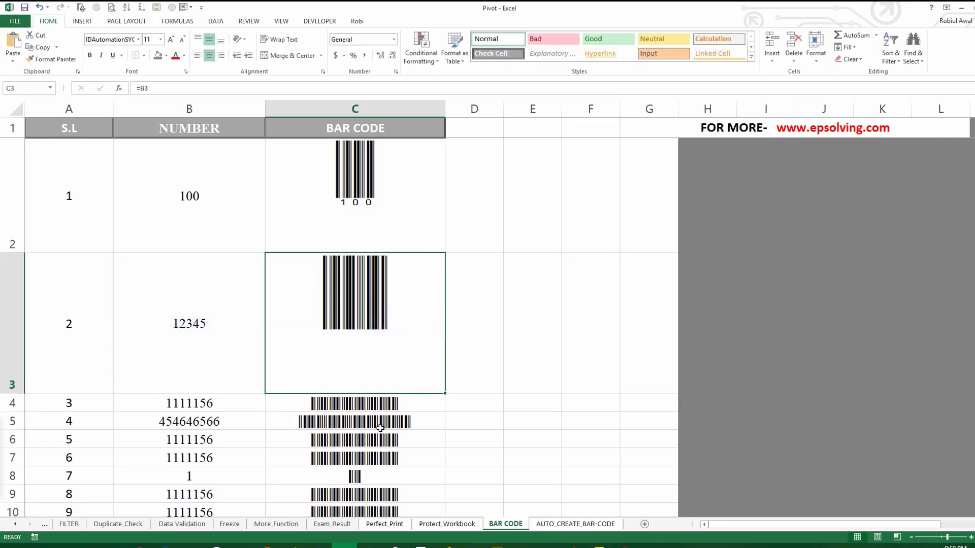
- Change the font of the barcode in C3 to the barcode font whose name starts with IDAutomationSC3
{"action": "left_click", "coordinate": [137, 38]}
{"action": "scroll", "coordinate": [145, 262], "scroll_direction": "up", "scroll_amount": 5}
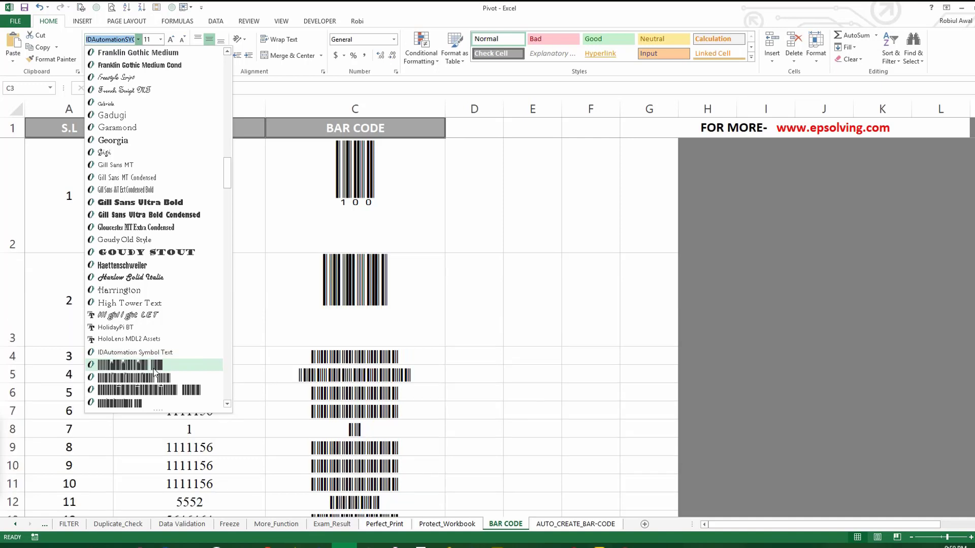
{"action": "scroll", "coordinate": [154, 387], "scroll_direction": "down", "scroll_amount": 1}
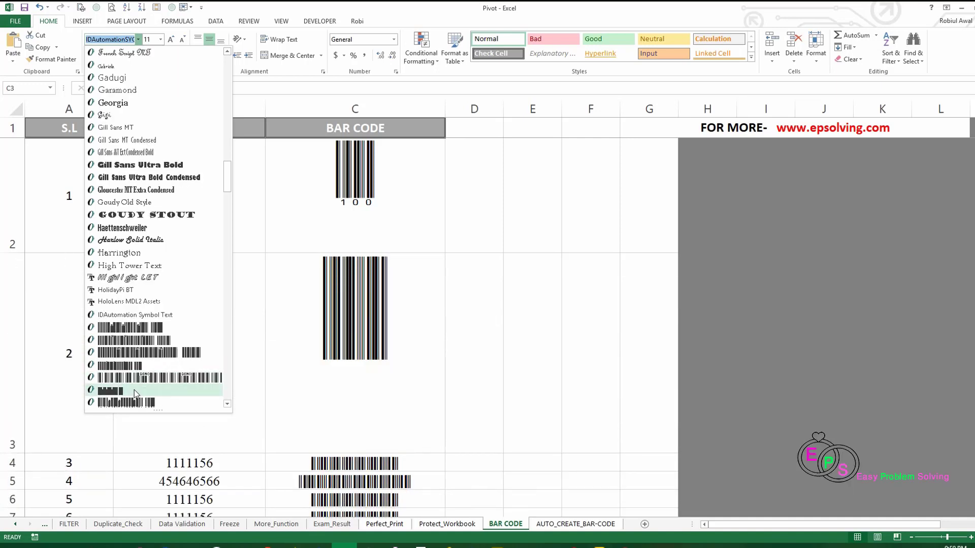
{"action": "left_click", "coordinate": [134, 390]}
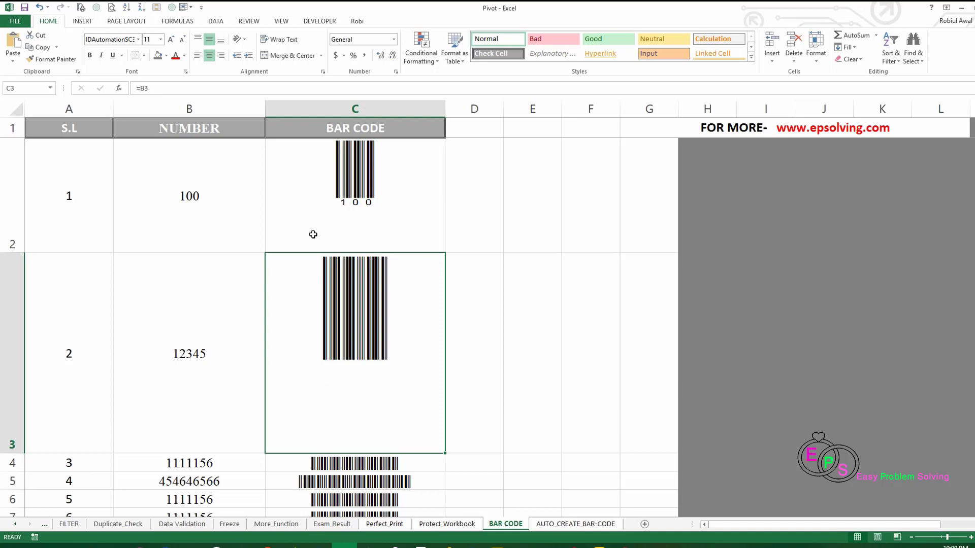
{"action": "key", "text": "super"}
{"action": "left_click", "coordinate": [551, 195]}
{"action": "left_click", "coordinate": [544, 310]}
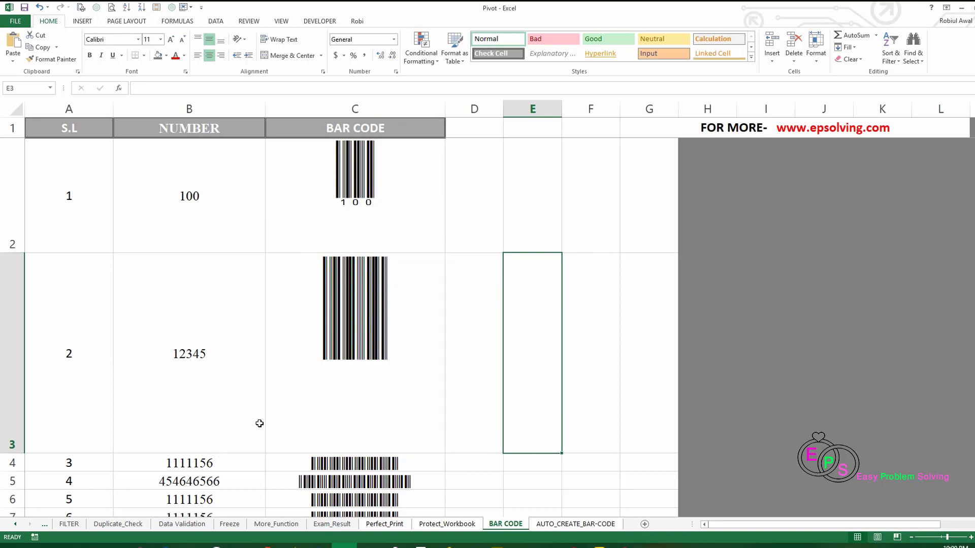
{"action": "left_click", "coordinate": [310, 485]}
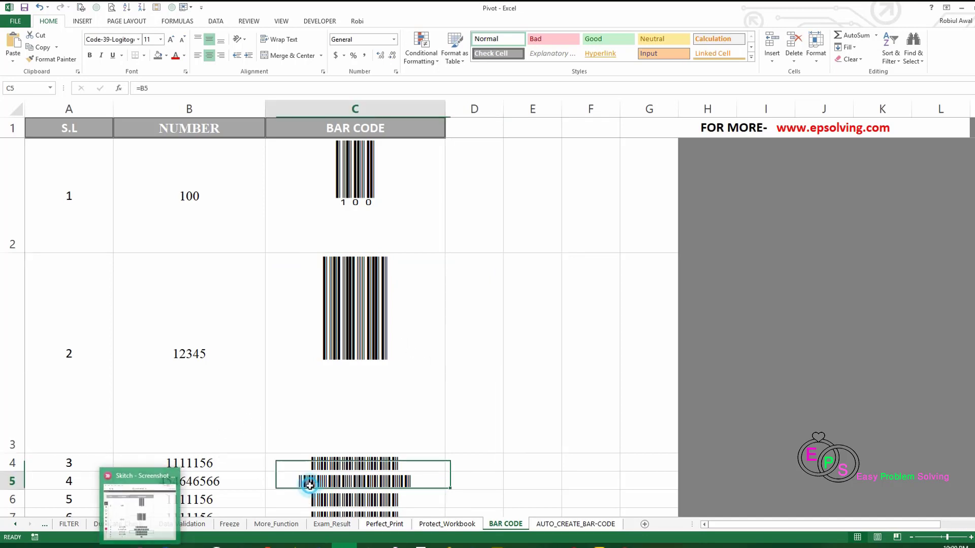
{"action": "left_click", "coordinate": [319, 409]}
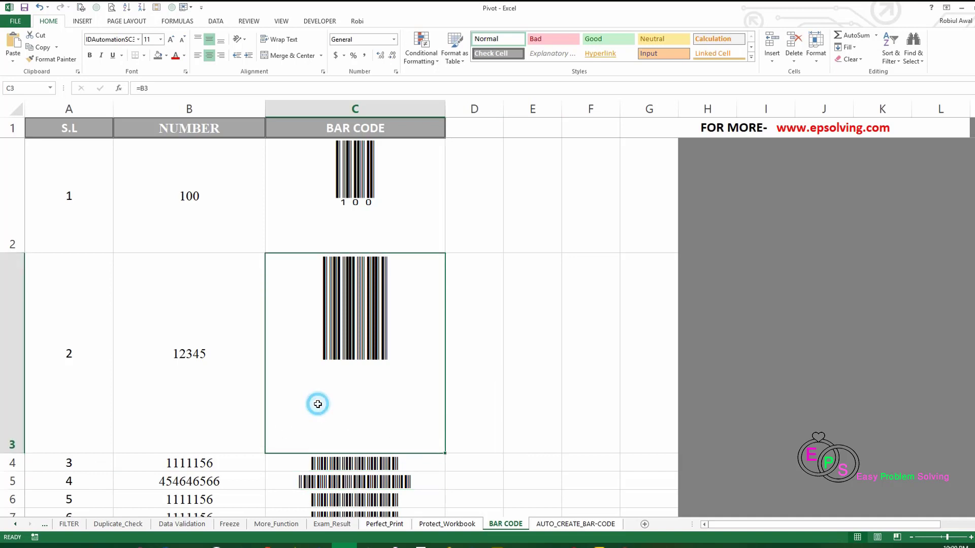
{"action": "scroll", "coordinate": [333, 416], "scroll_direction": "down", "scroll_amount": 2}
{"action": "scroll", "coordinate": [329, 417], "scroll_direction": "up", "scroll_amount": 2}
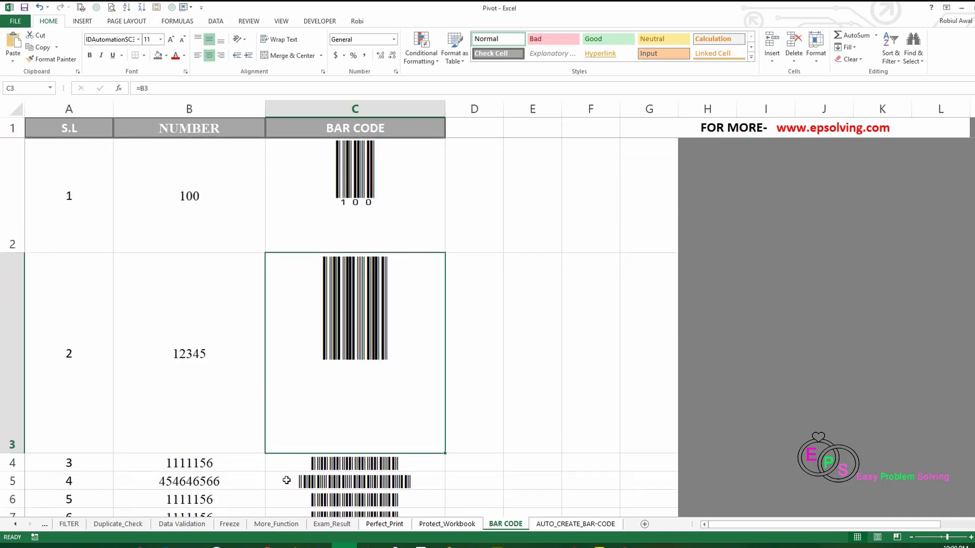